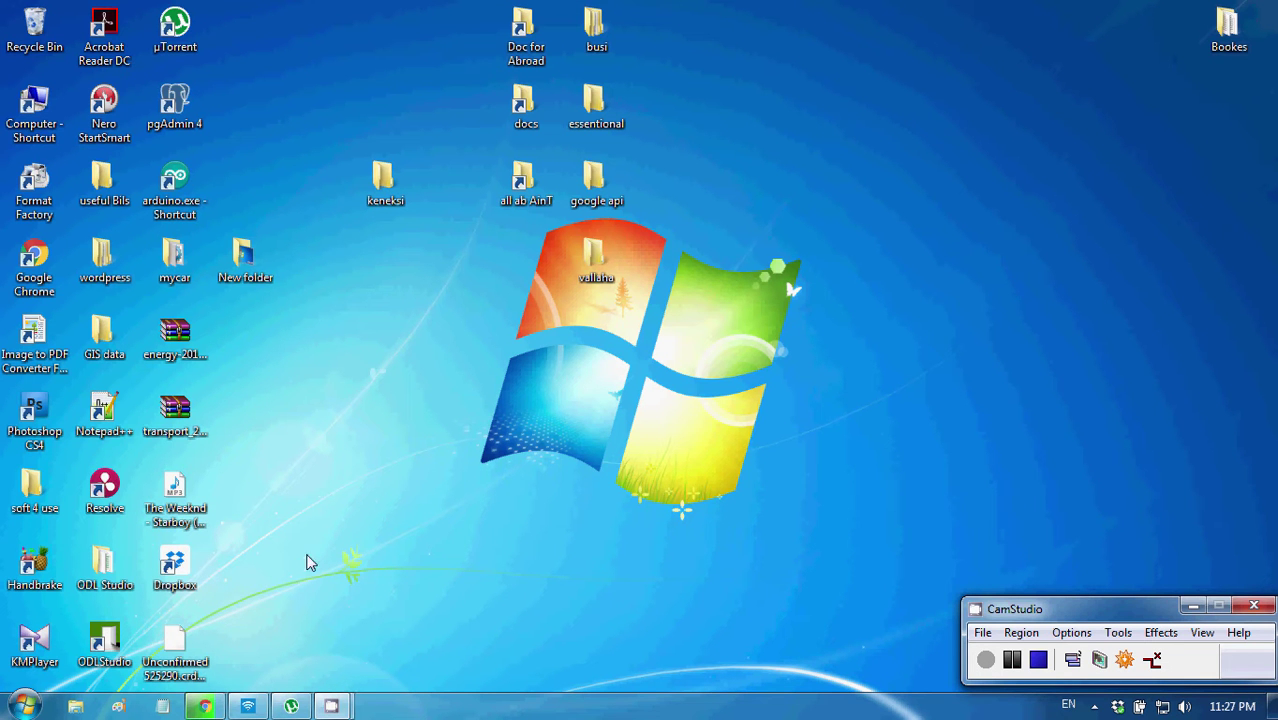
- Bring the Chrome window with the App Inventor demo project to the front
click(204, 706)
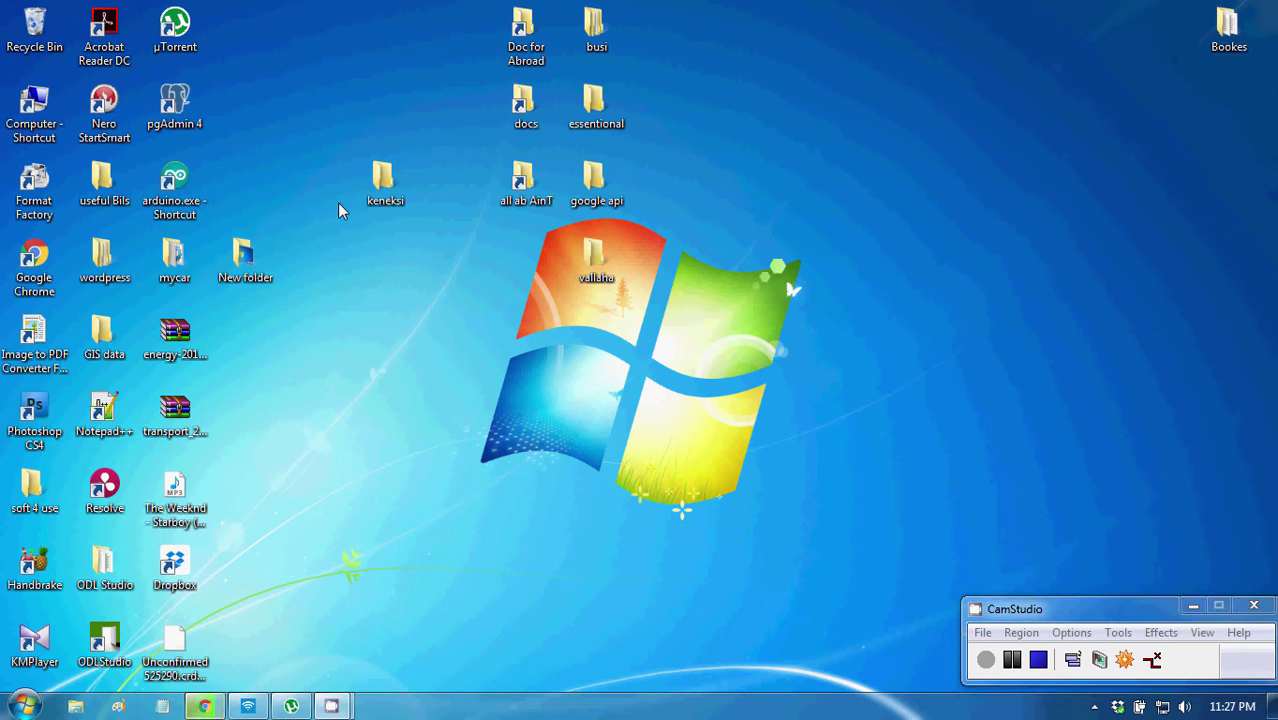
- Place a Button onto Screen1 and save the empty blocks screen
click(204, 706)
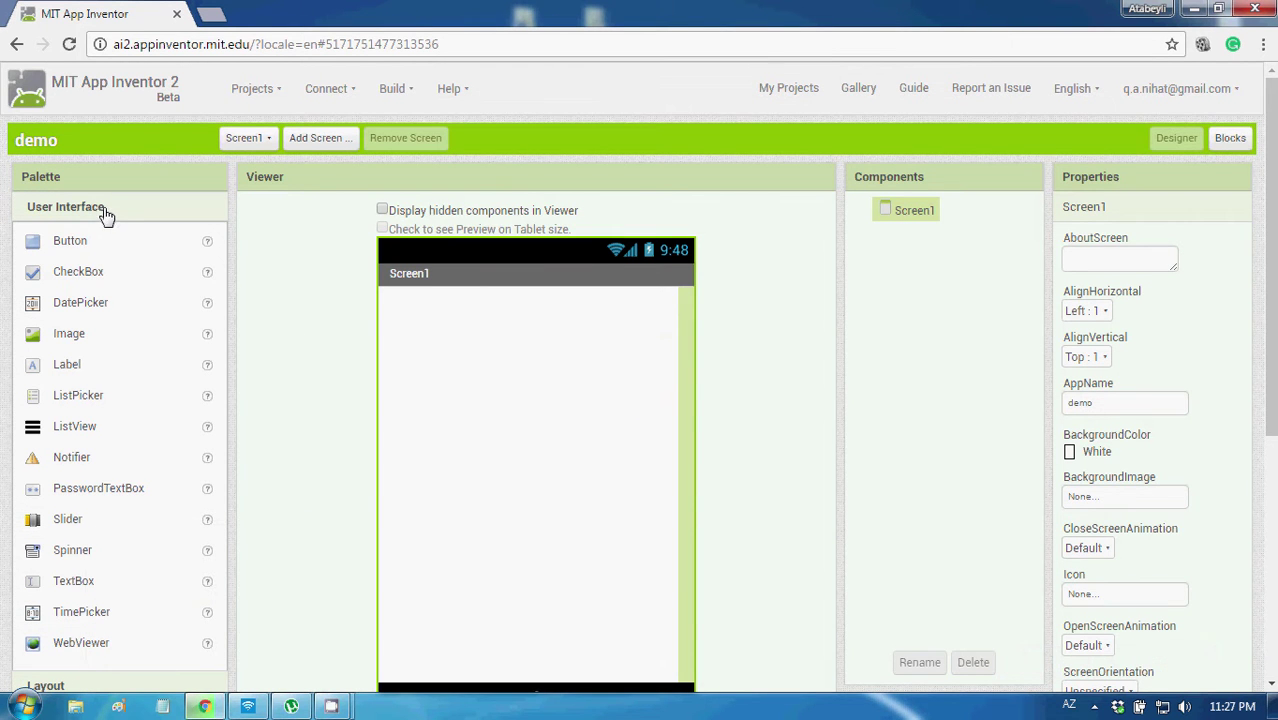
drag(70, 240, 410, 316)
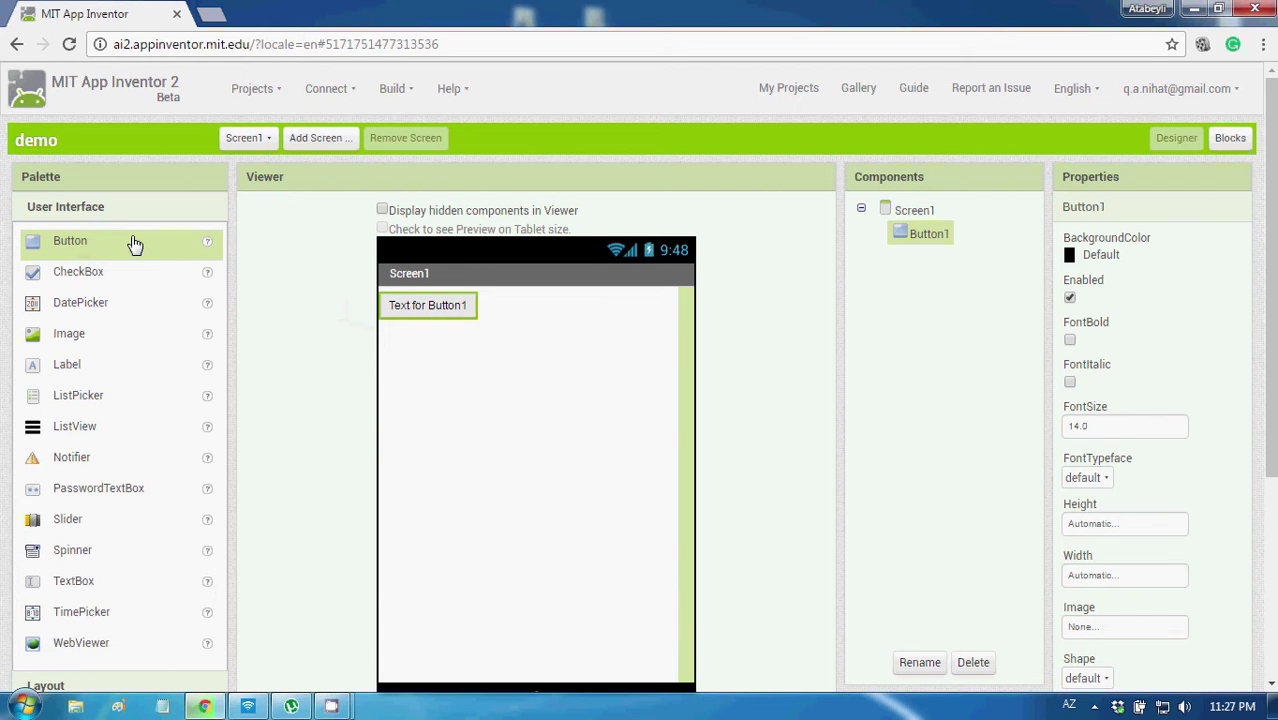
drag(427, 305, 441, 318)
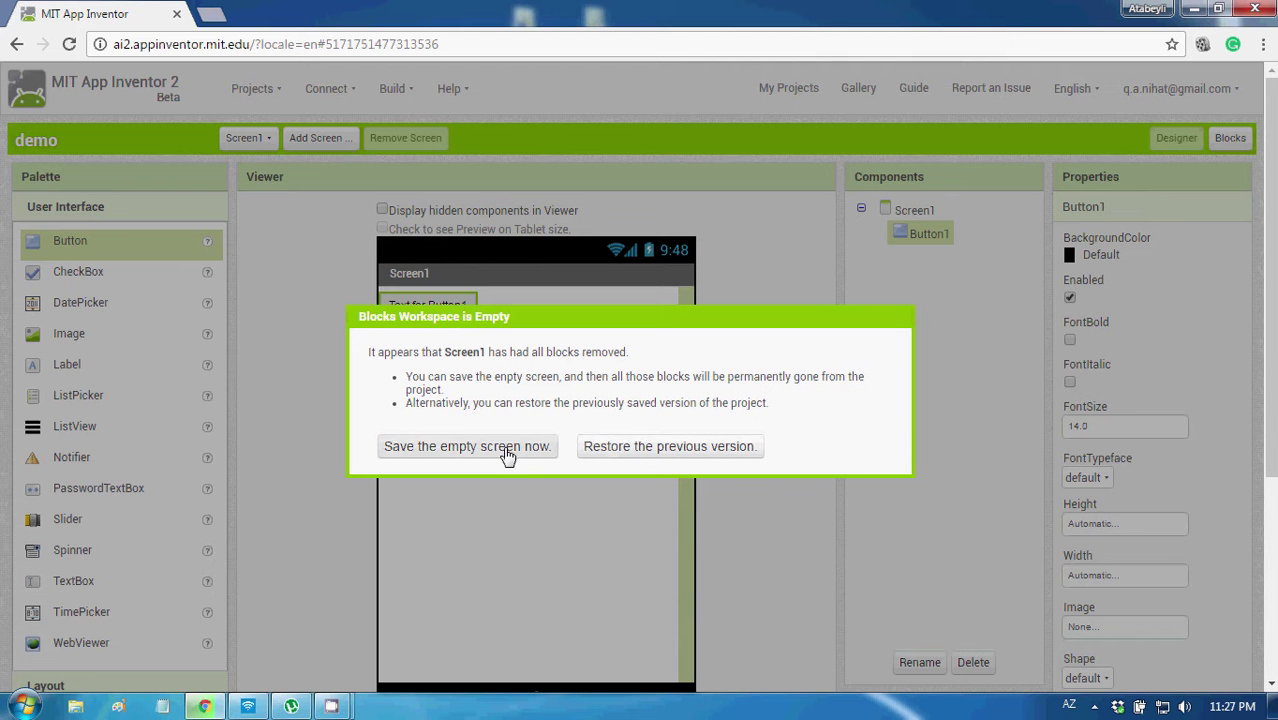
click(507, 450)
- Compare the Screen1 and Button1 properties, ending on Button1's properties
click(525, 356)
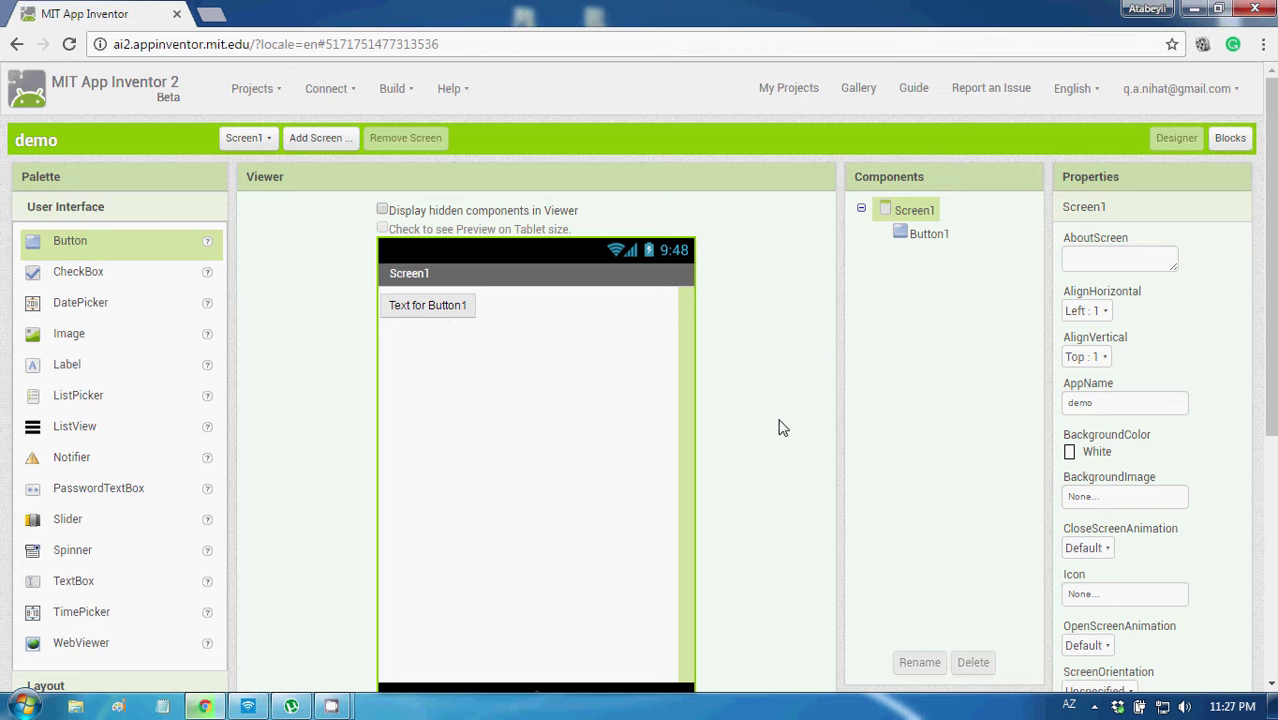
click(445, 312)
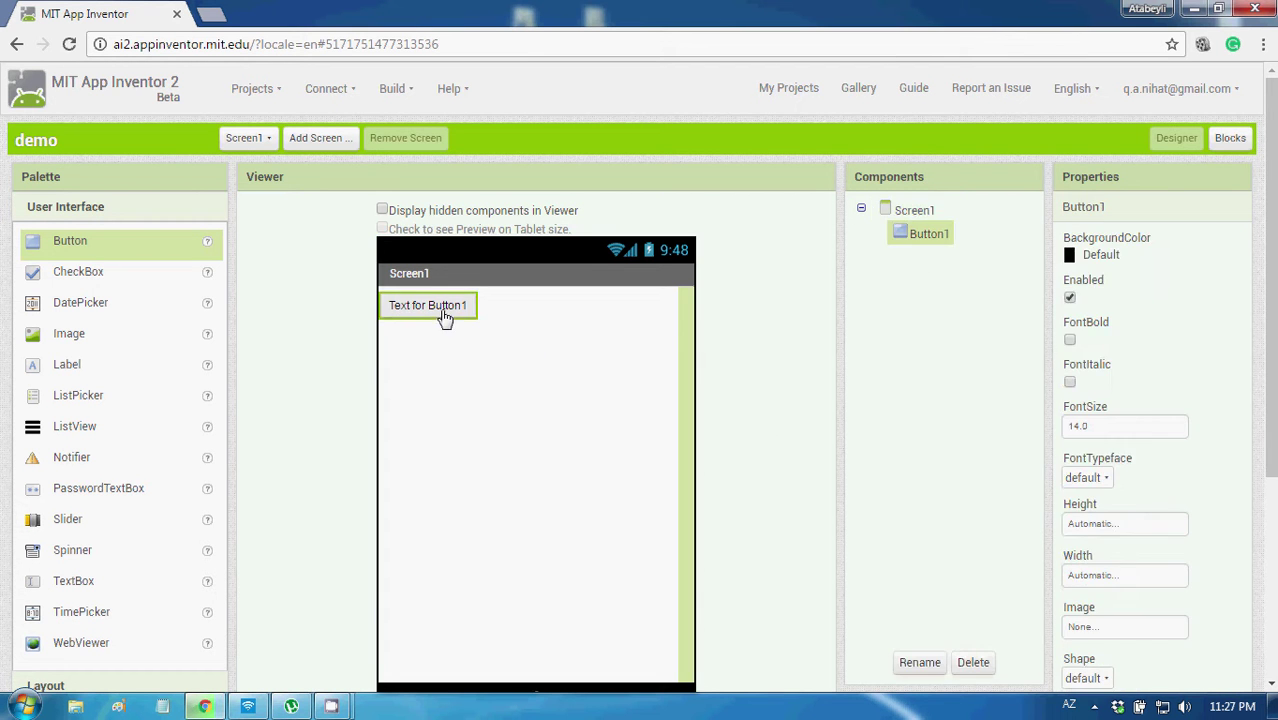
click(537, 375)
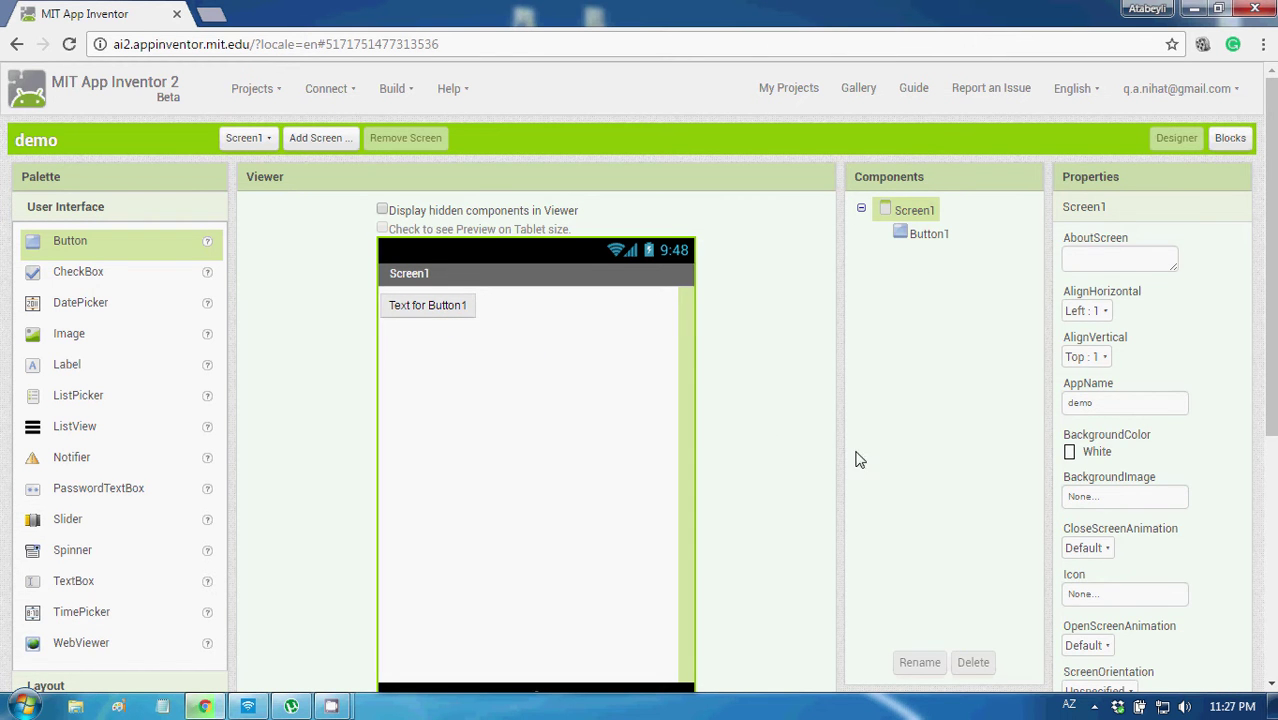
click(929, 234)
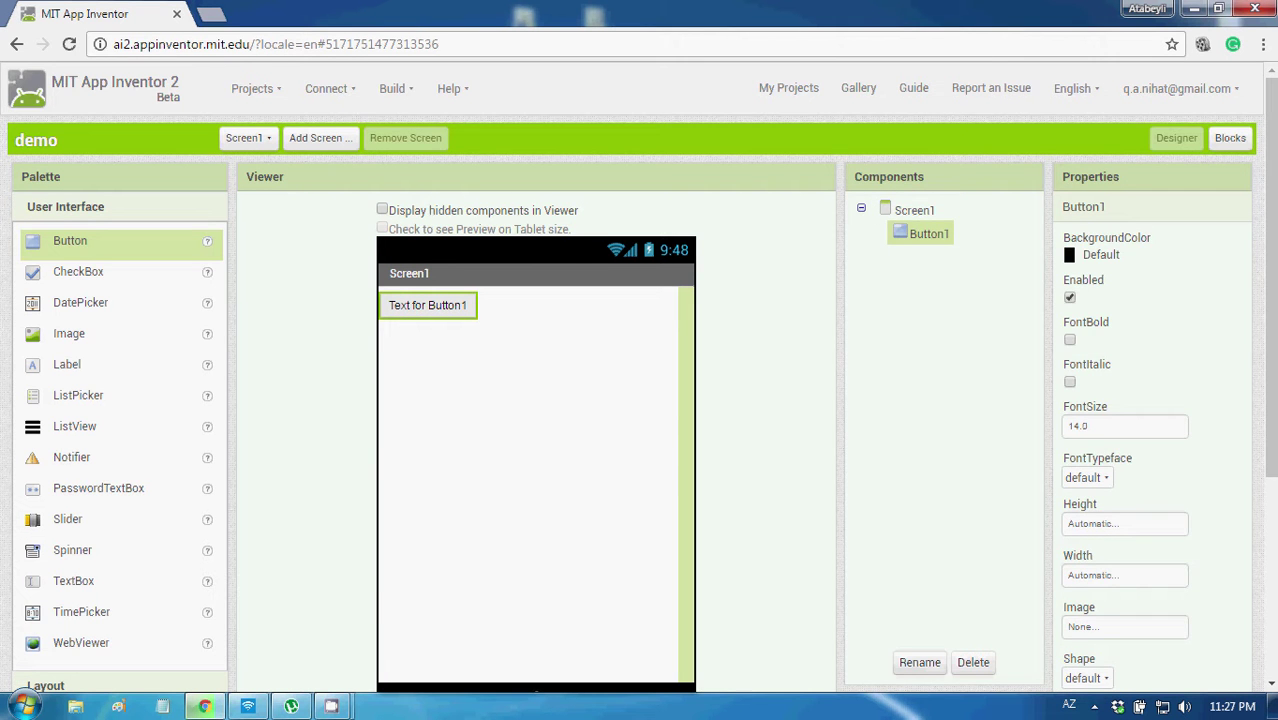
scroll(1060, 540, down, 1)
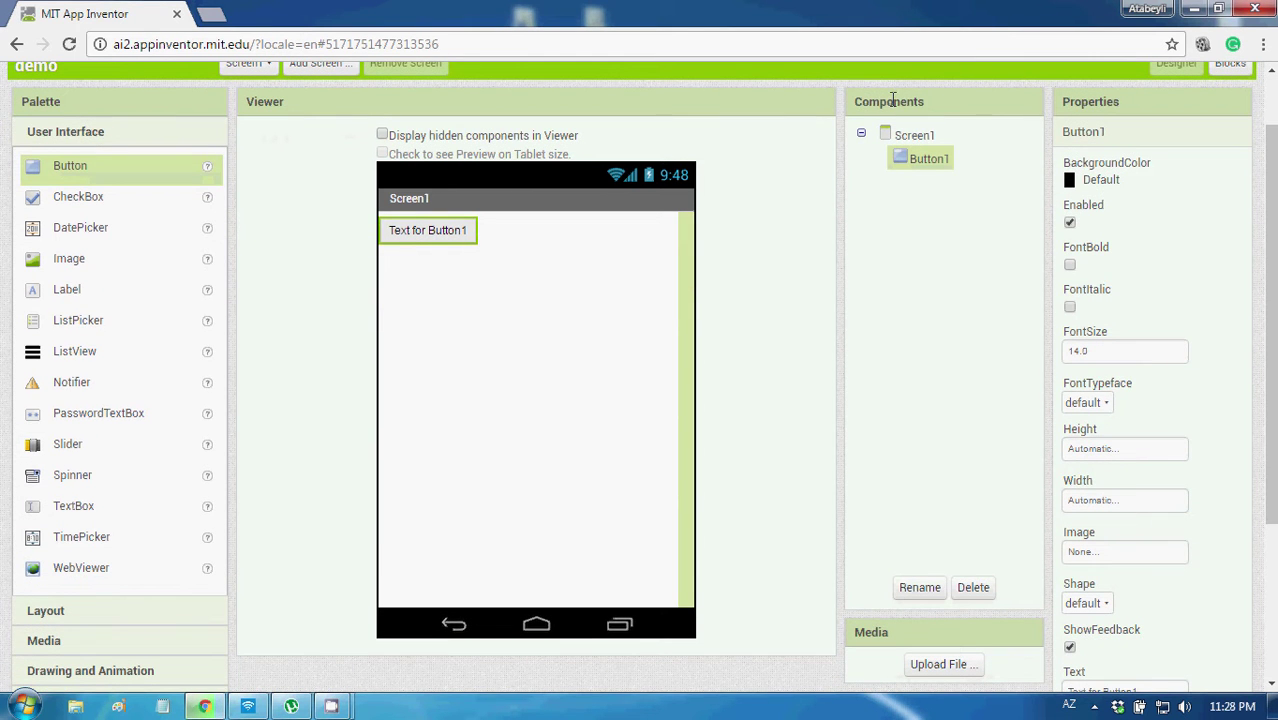
drag(856, 103, 930, 103)
double_click(1085, 104)
click(990, 125)
click(910, 138)
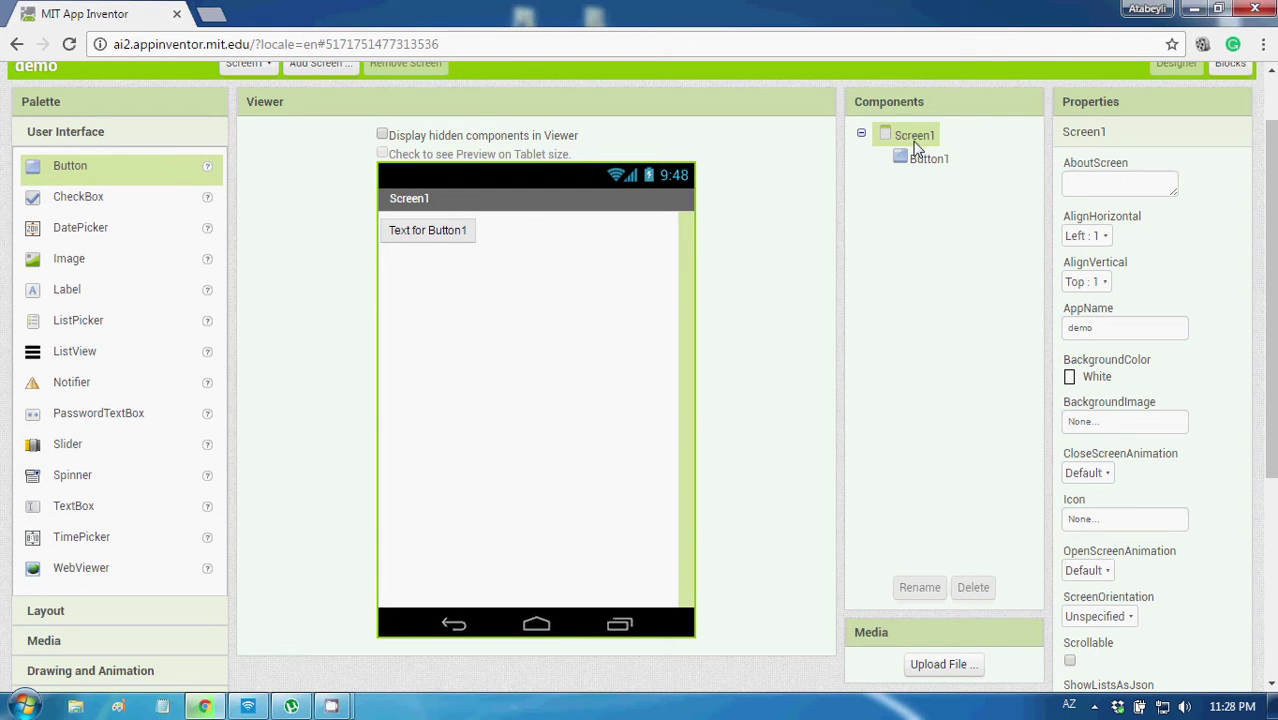
click(861, 133)
click(925, 158)
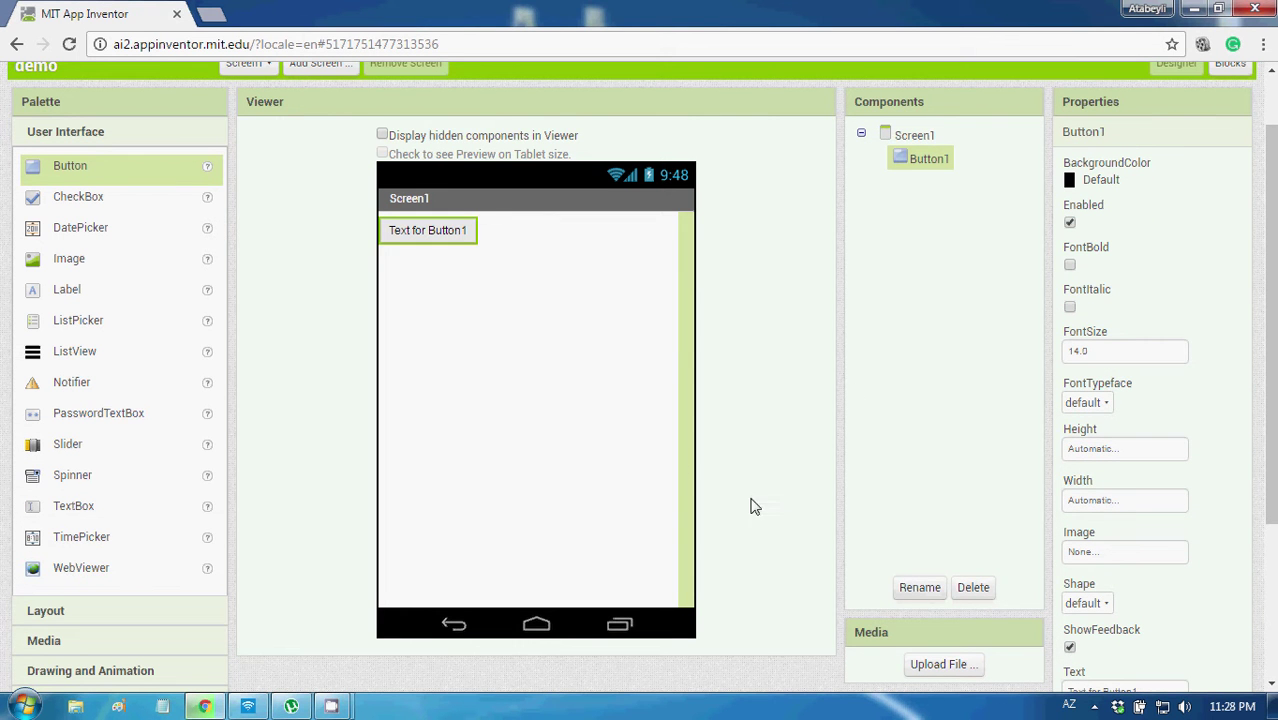
- Rename Button1 to 'btn', then cancel a delete prompt so btn stays on Screen1
click(920, 587)
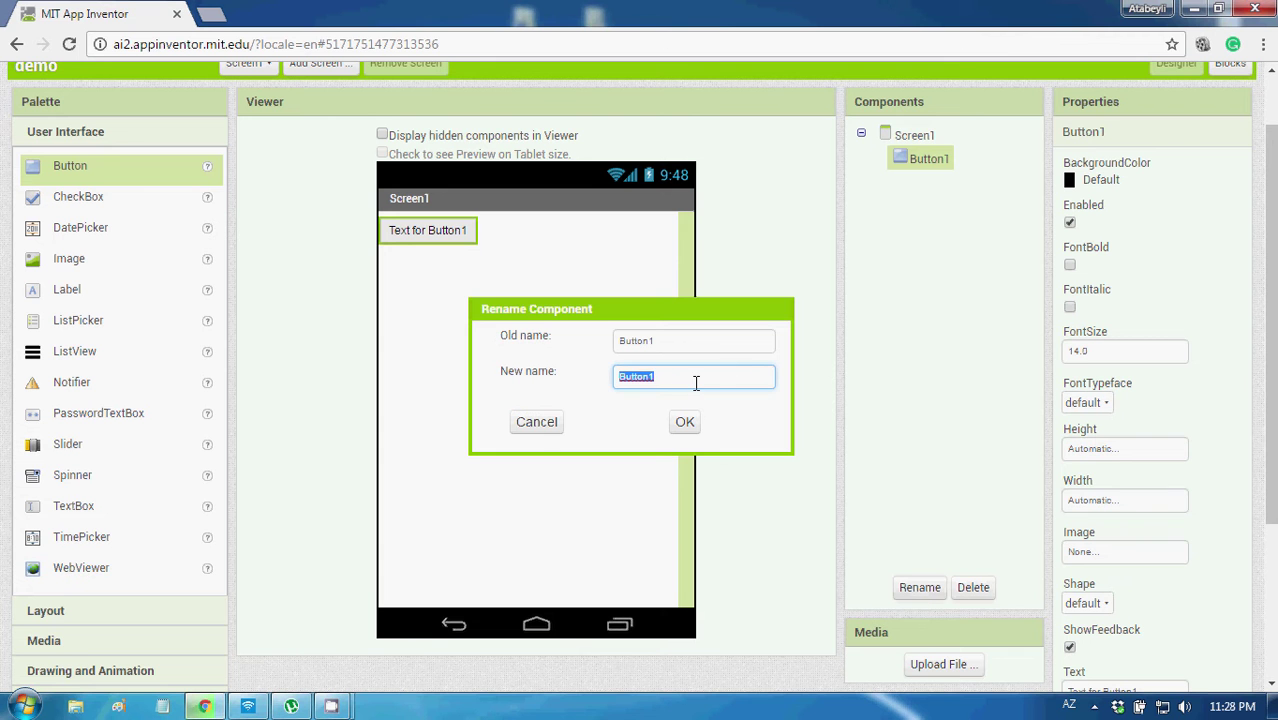
text(btn)
click(684, 421)
click(973, 587)
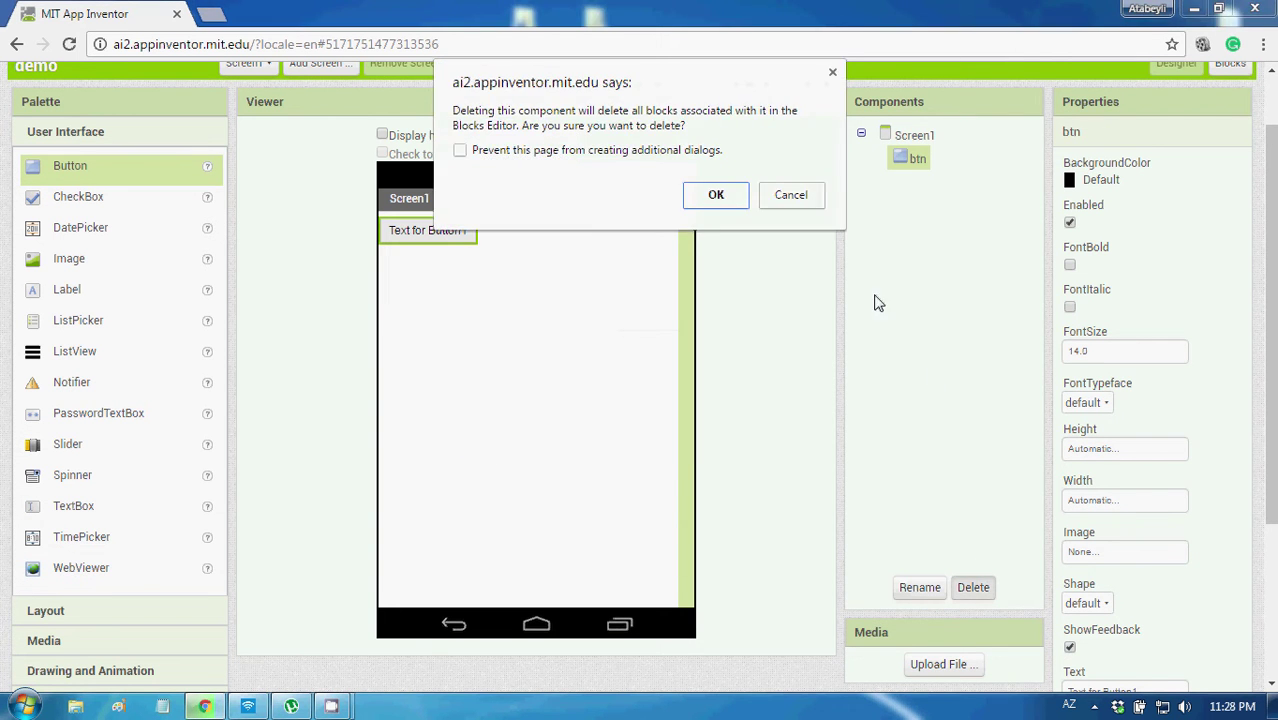
click(790, 194)
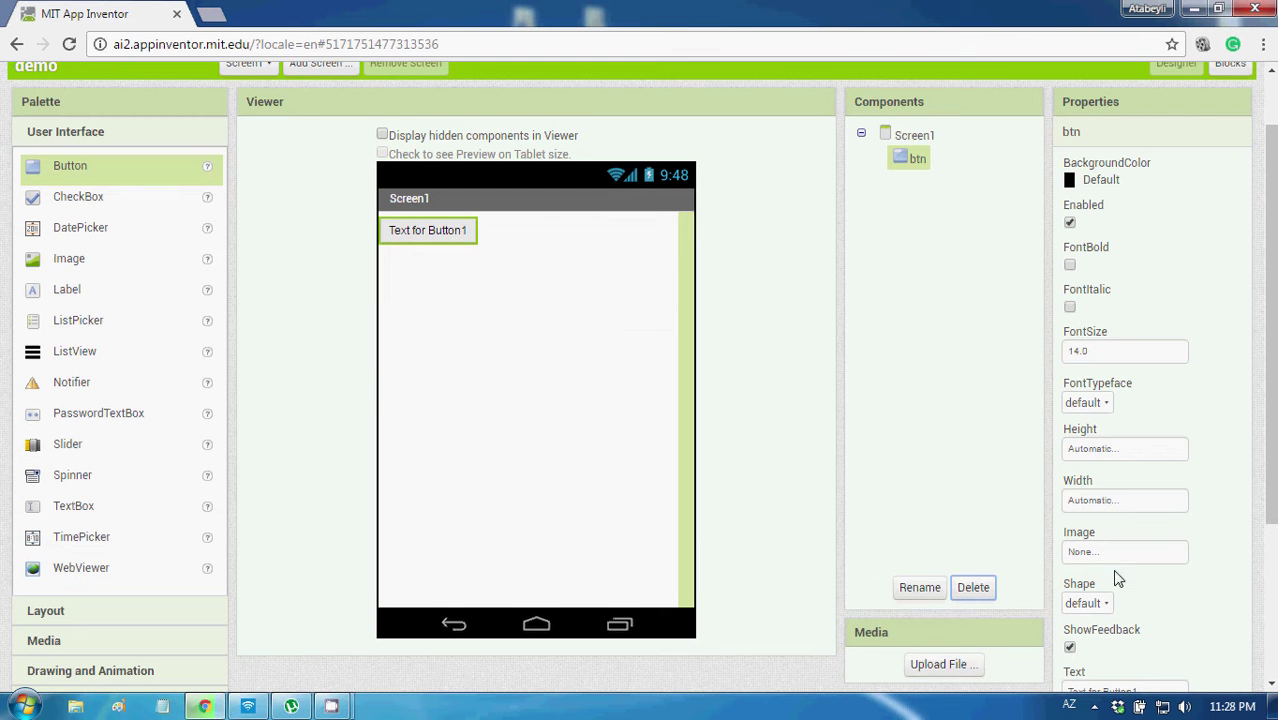
scroll(1118, 578, down, 1)
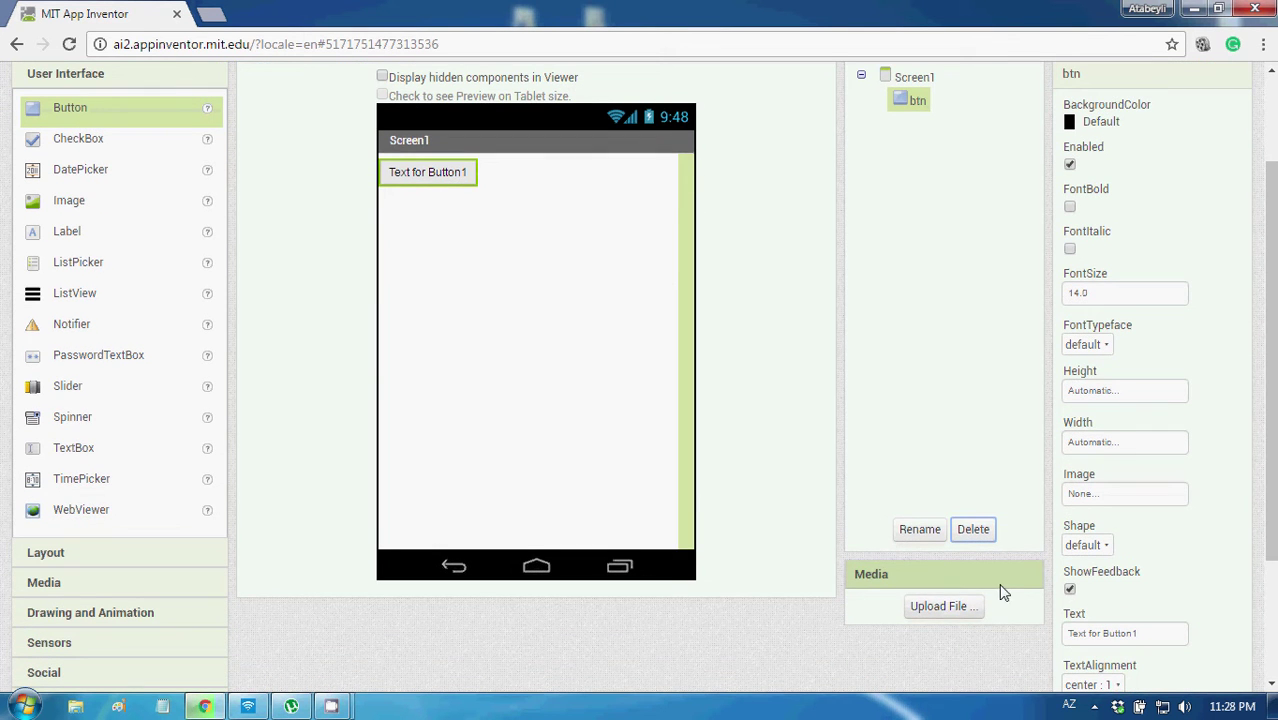
scroll(1004, 592, up, 2)
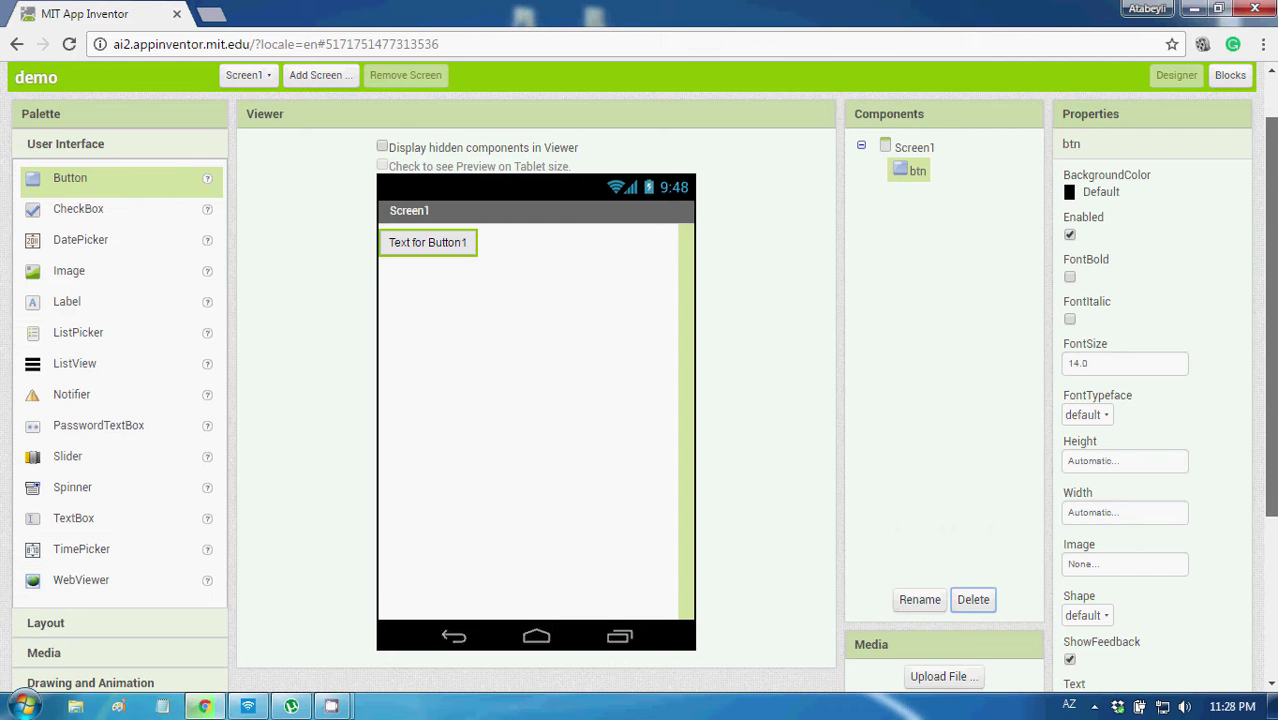
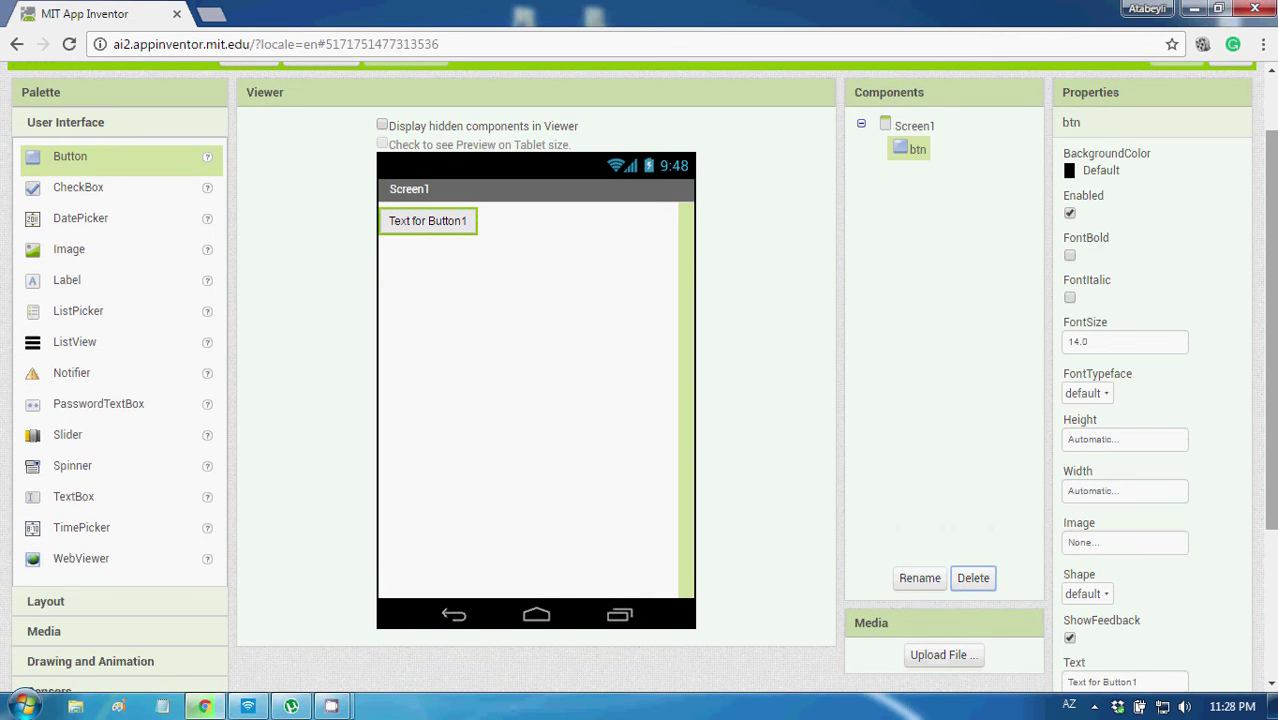
scroll(1270, 330, up, 2)
scroll(1270, 330, down, 1)
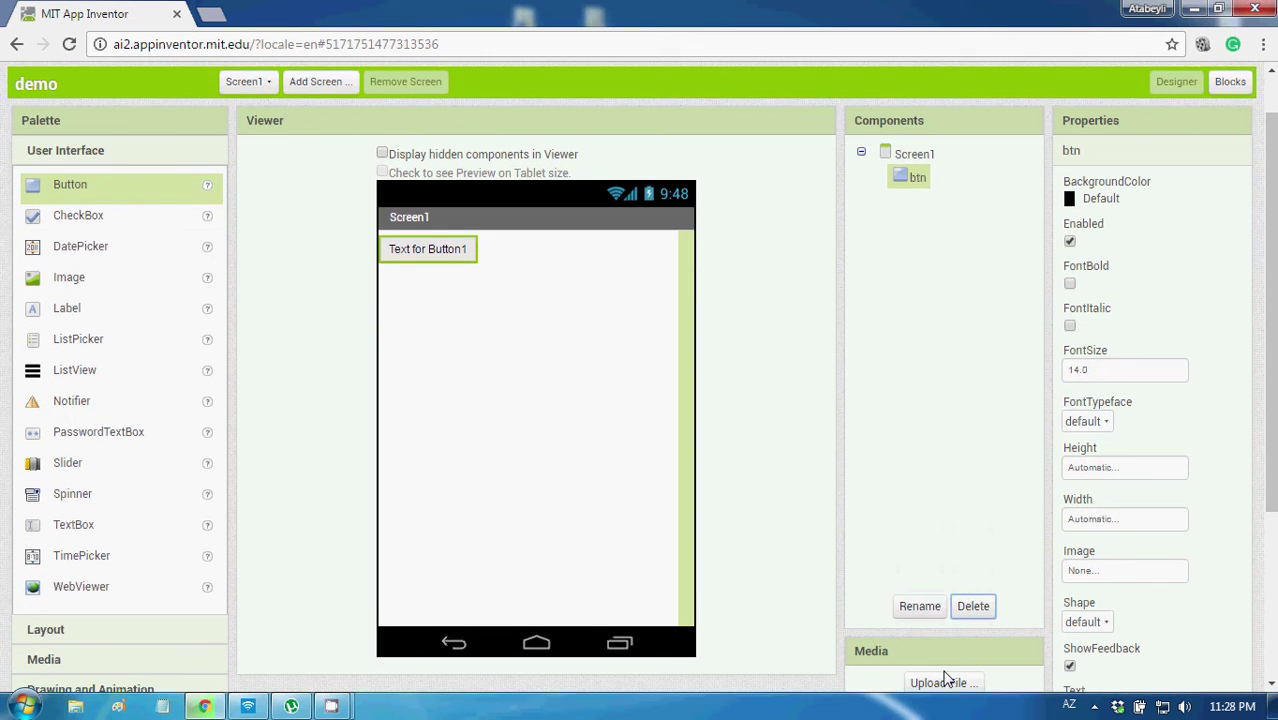
scroll(1270, 466, up, 2)
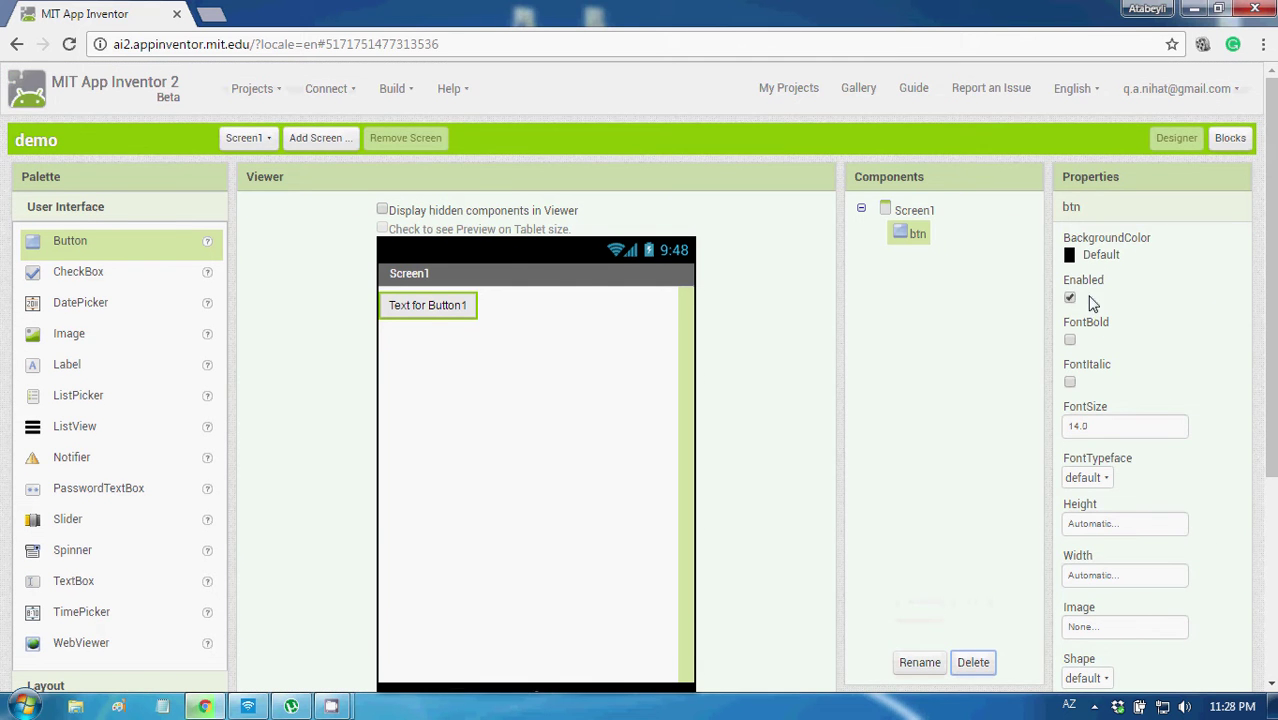
scroll(1170, 232, down, 2)
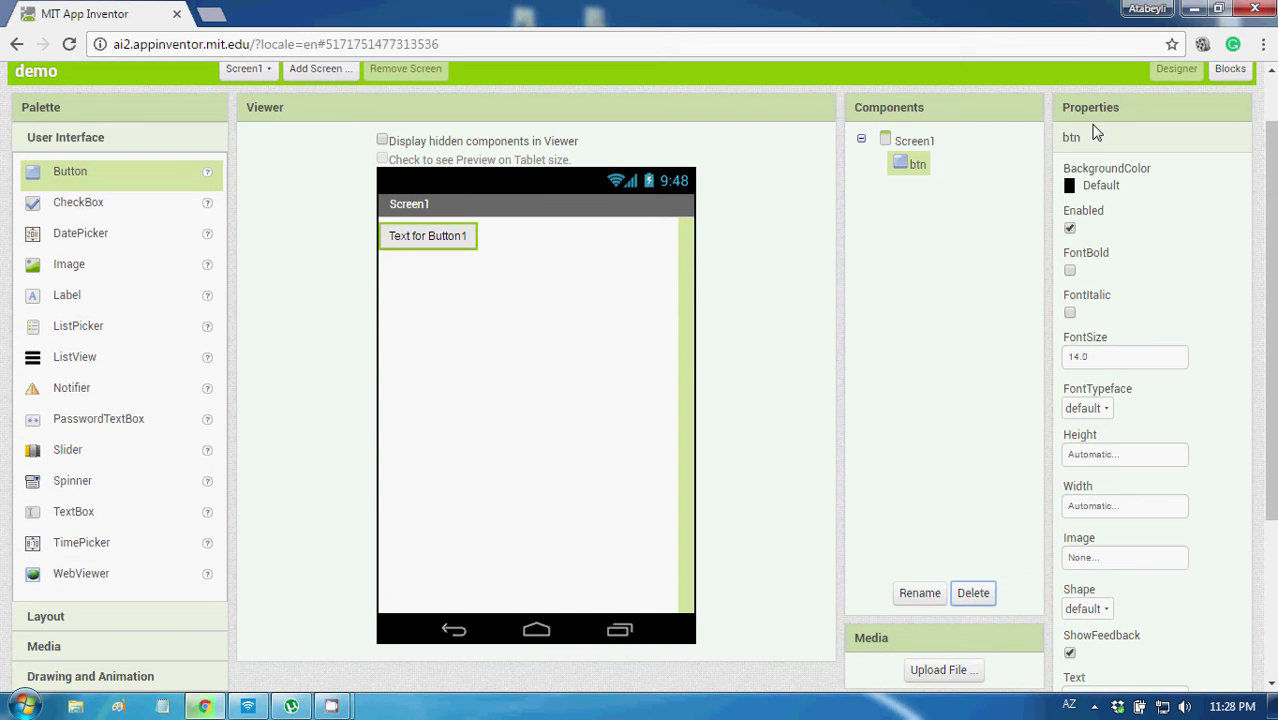
- Turn on FontBold and FontItalic for btn and set its FontSize to 16
drag(1058, 107, 1122, 110)
click(1125, 150)
click(1070, 271)
click(1070, 313)
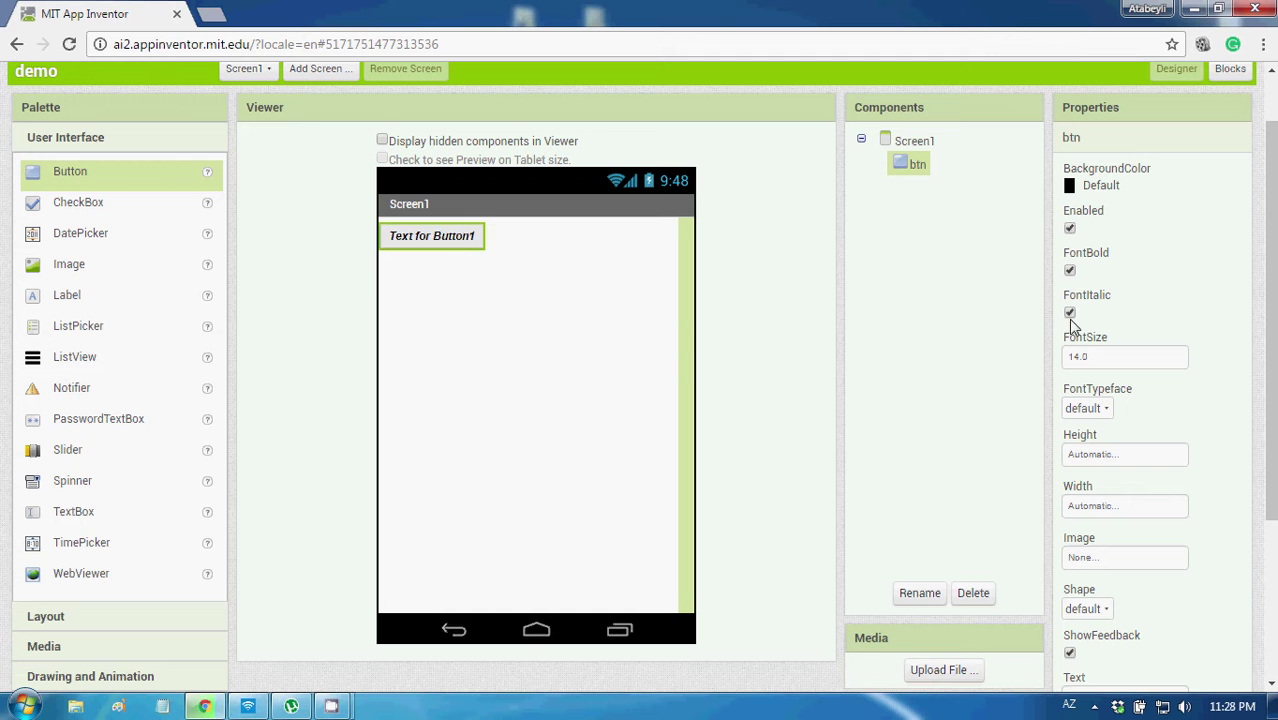
click(1093, 356)
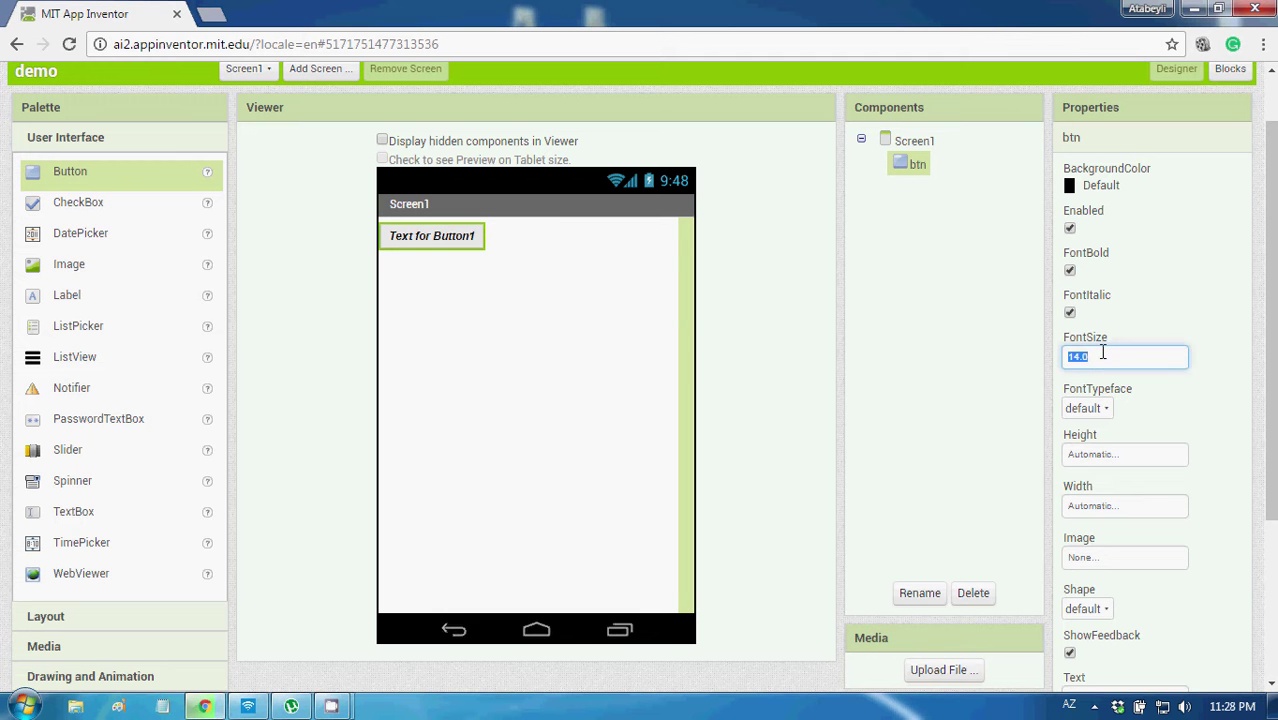
text(16)
key(Return)
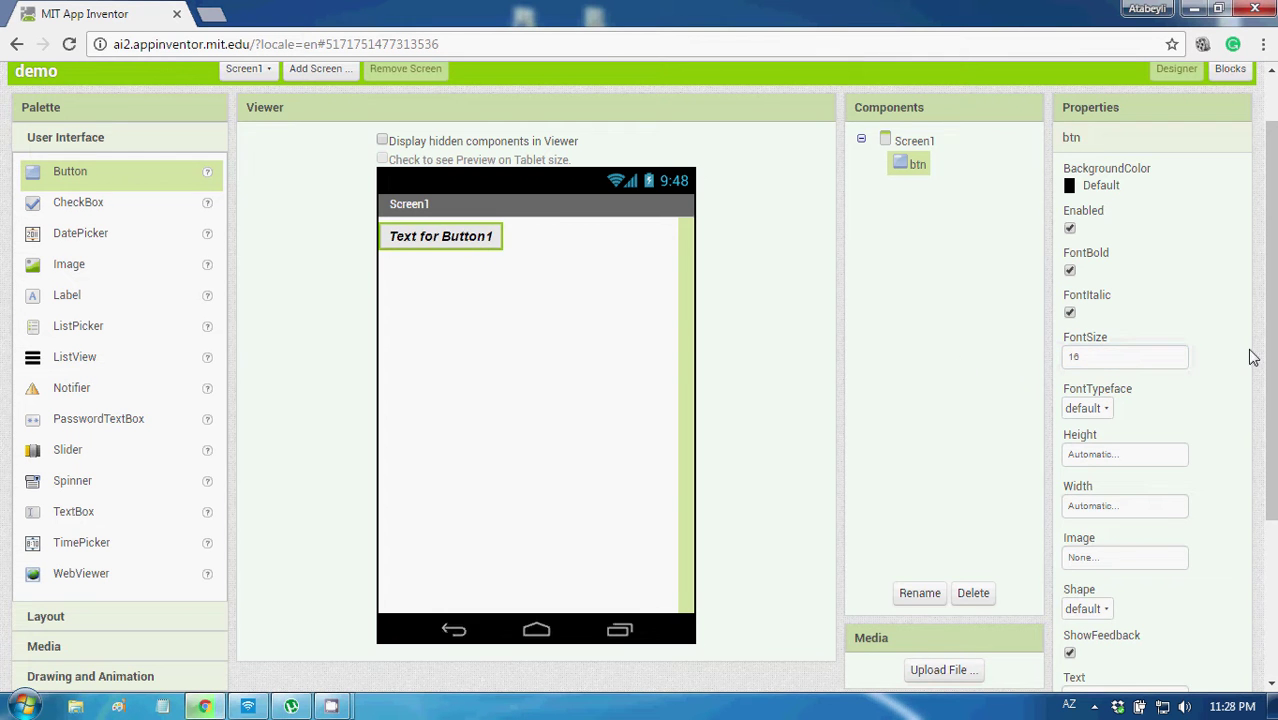
scroll(1250, 355, down, 3)
scroll(1250, 355, up, 5)
- Set btn's BackgroundColor to Pink and select its label text for replacement with Hello
click(1100, 255)
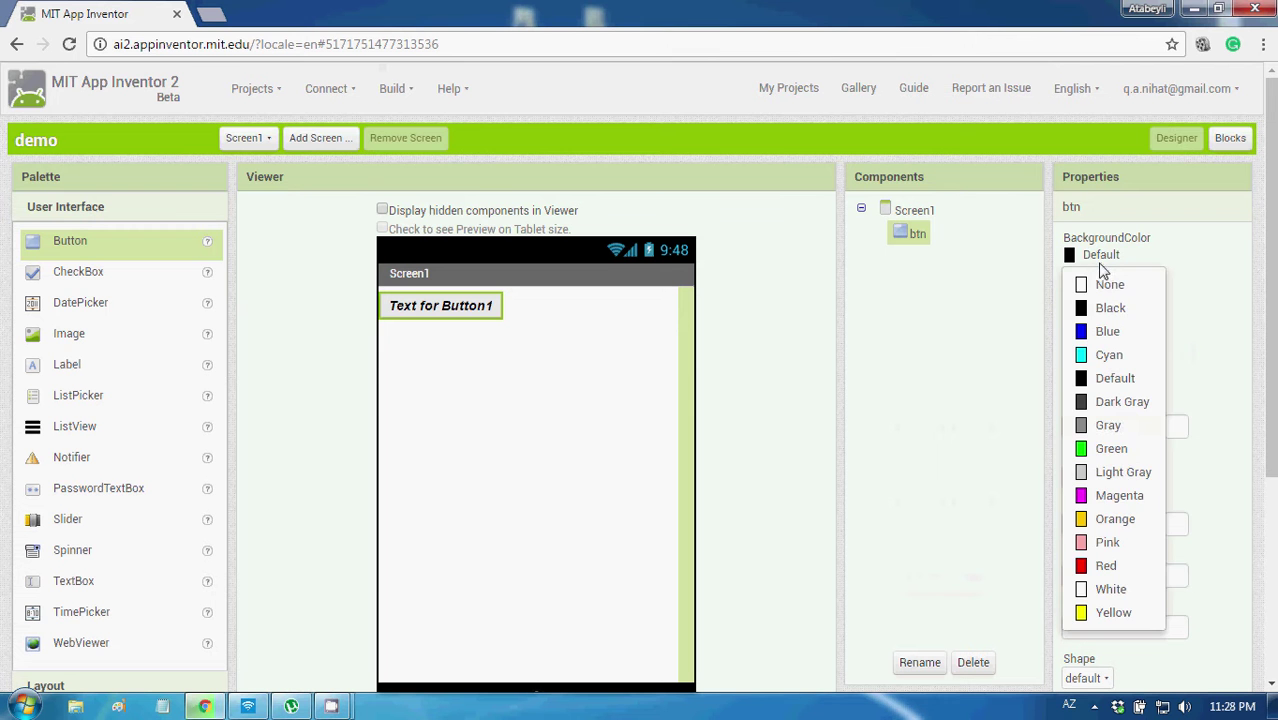
click(1106, 542)
scroll(1250, 400, down, 1)
scroll(1250, 400, down, 5)
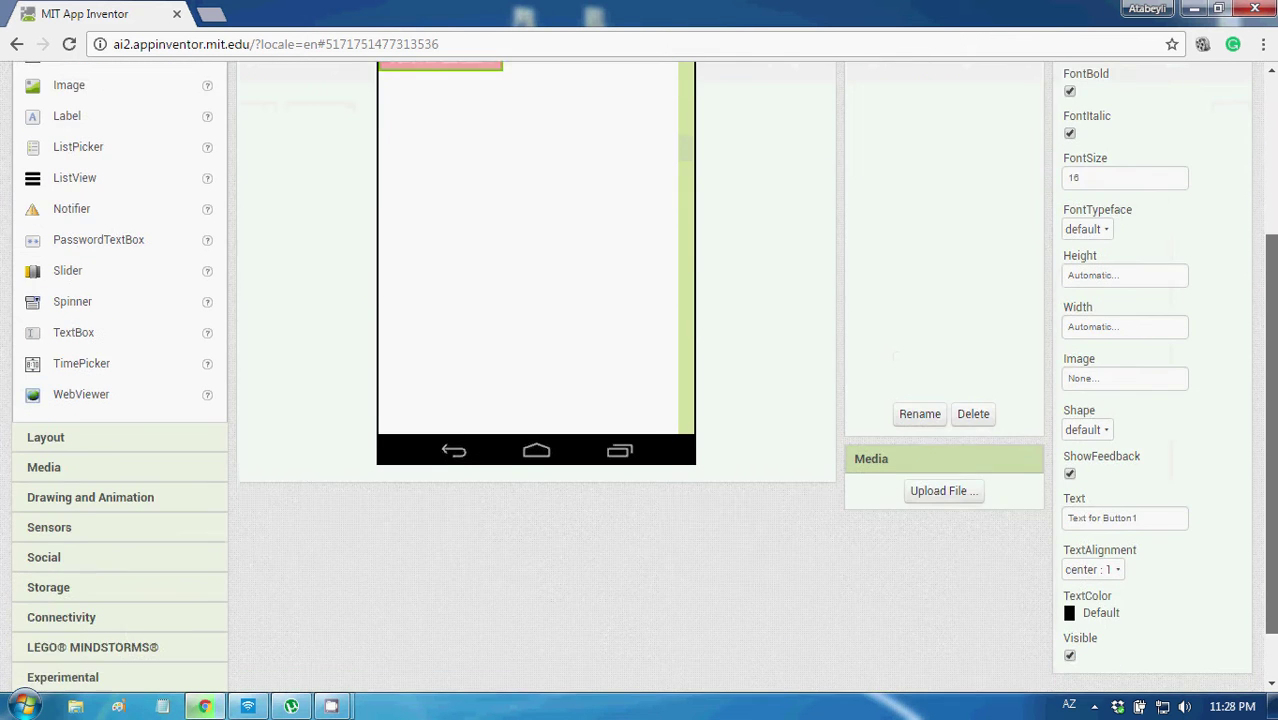
double_click(1133, 452)
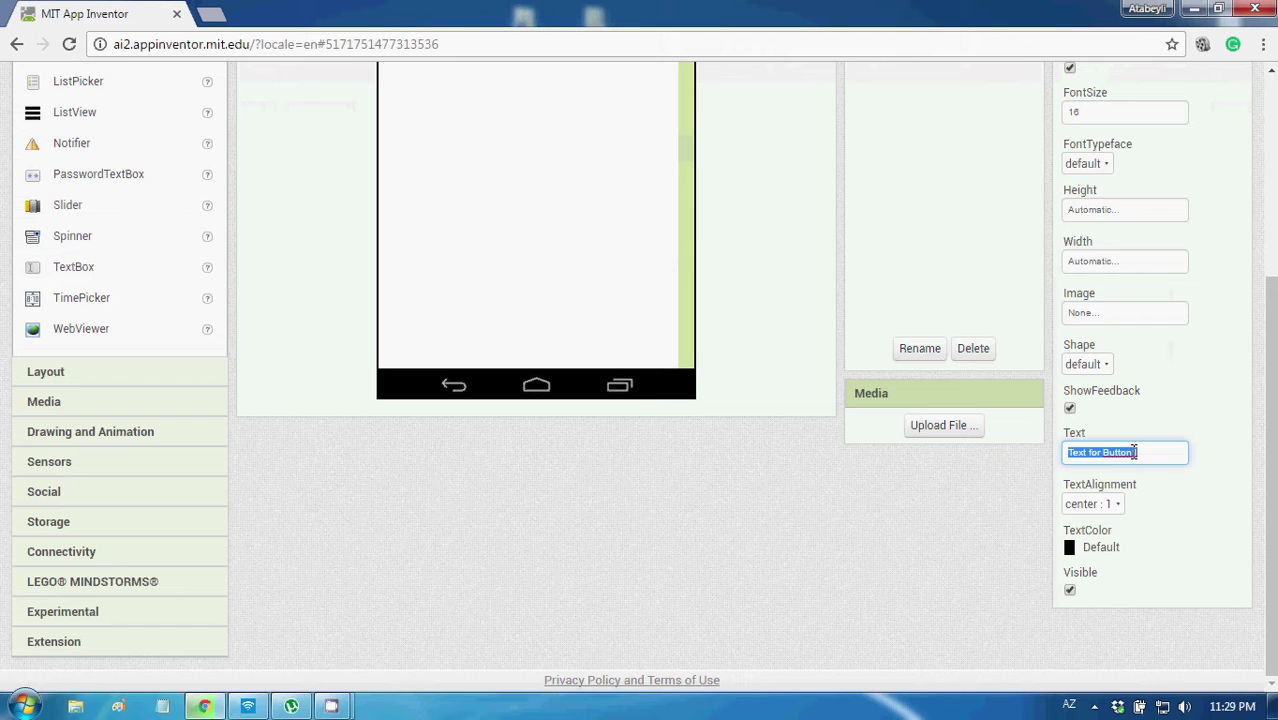
text(He)
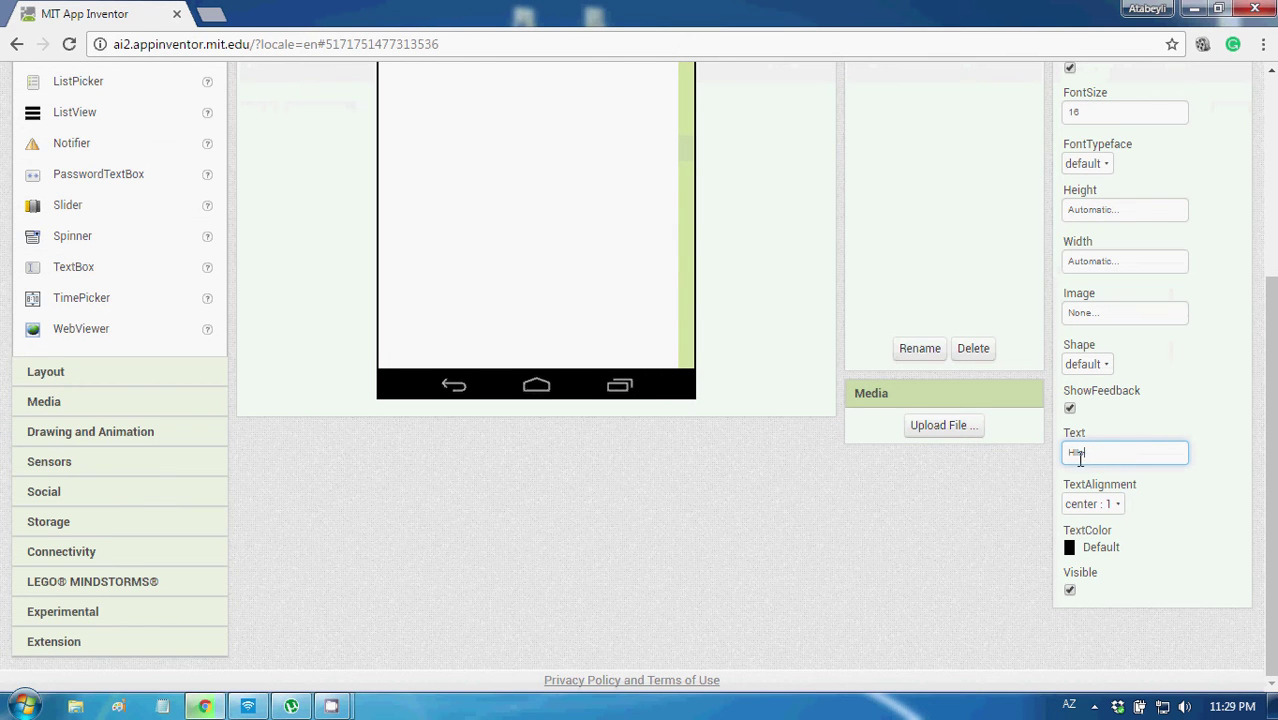
text(llo)
scroll(1200, 425, up, 5)
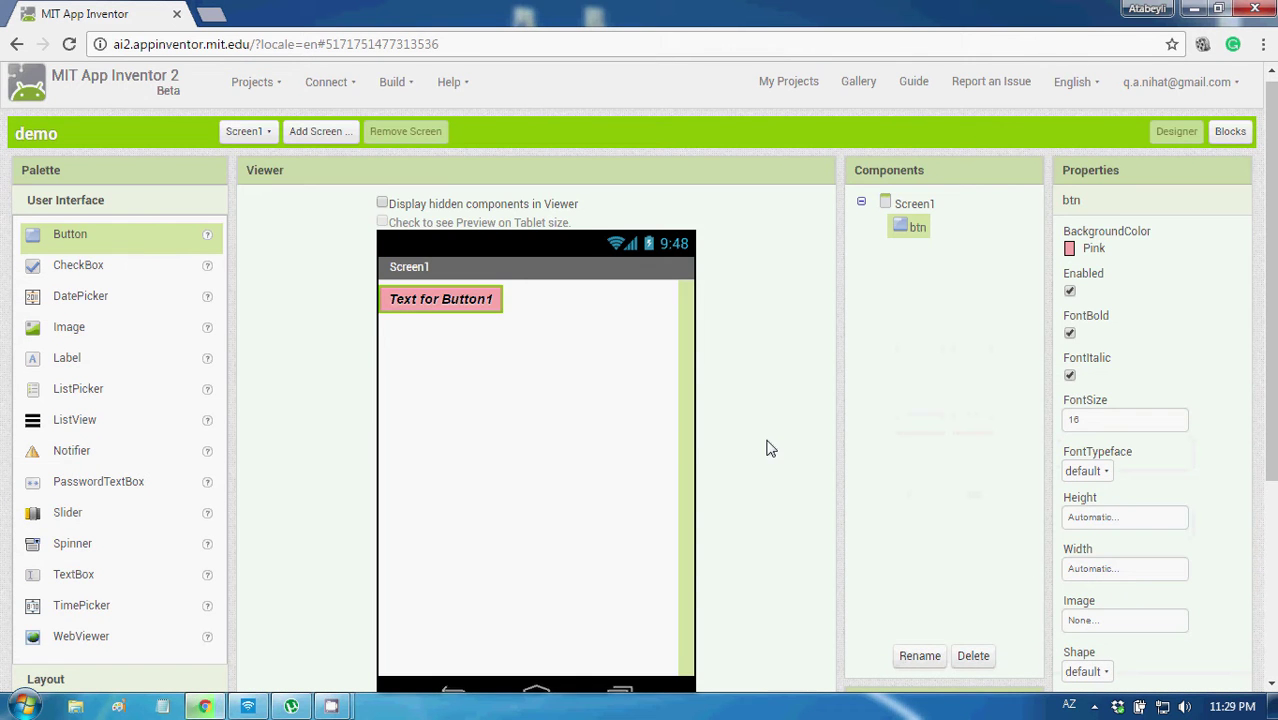
scroll(1045, 360, down, 3)
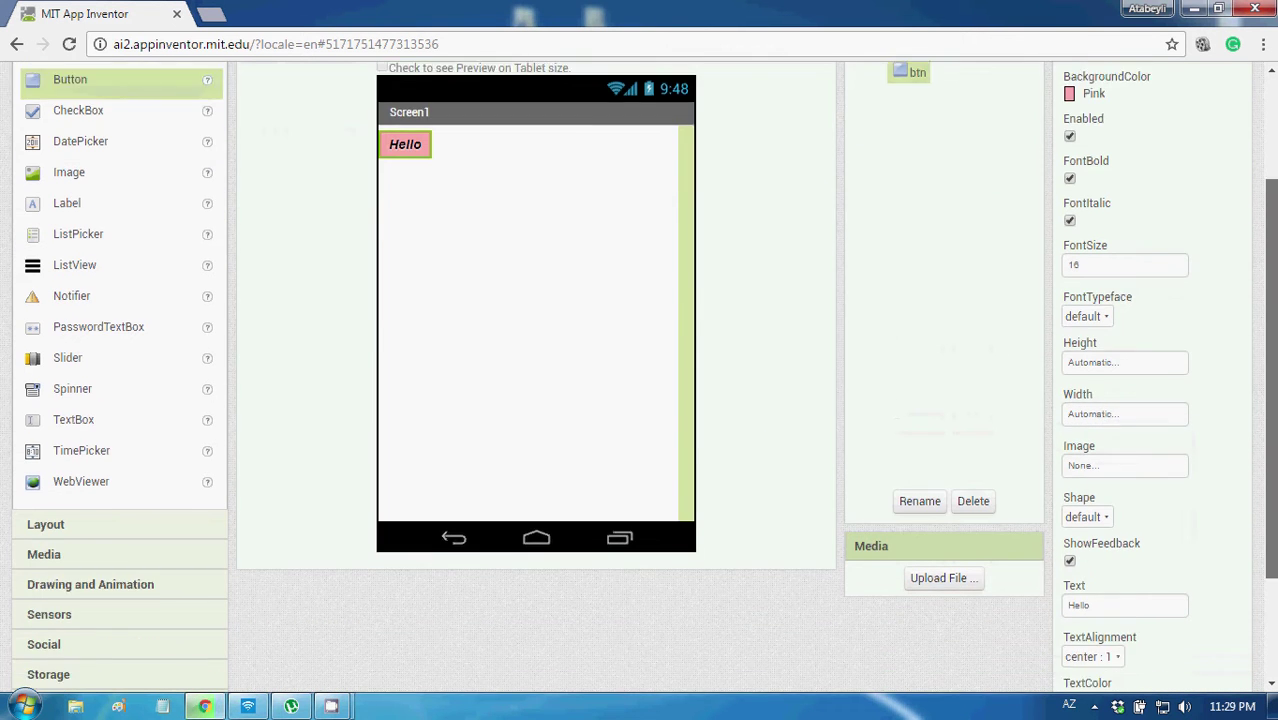
scroll(1200, 400, down, 2)
- Set both Height and Width of btn to Fill parent
click(1100, 362)
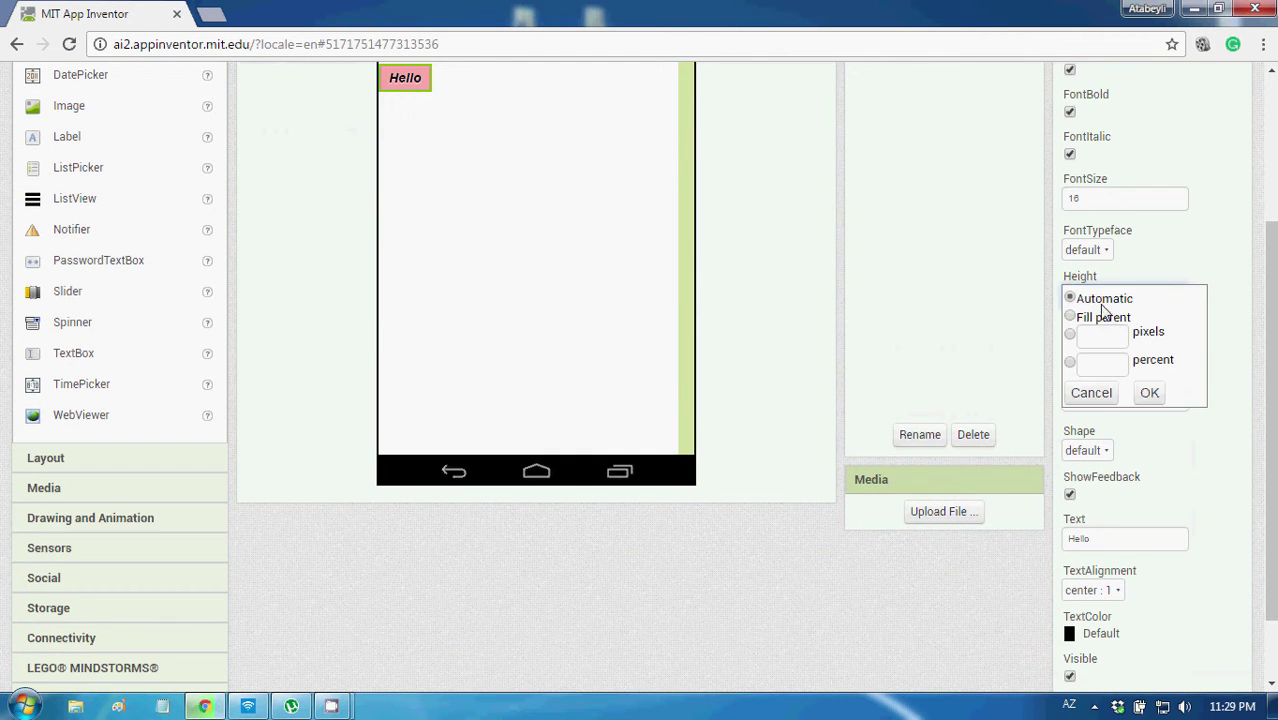
click(1070, 317)
click(1149, 392)
scroll(1200, 400, up, 1)
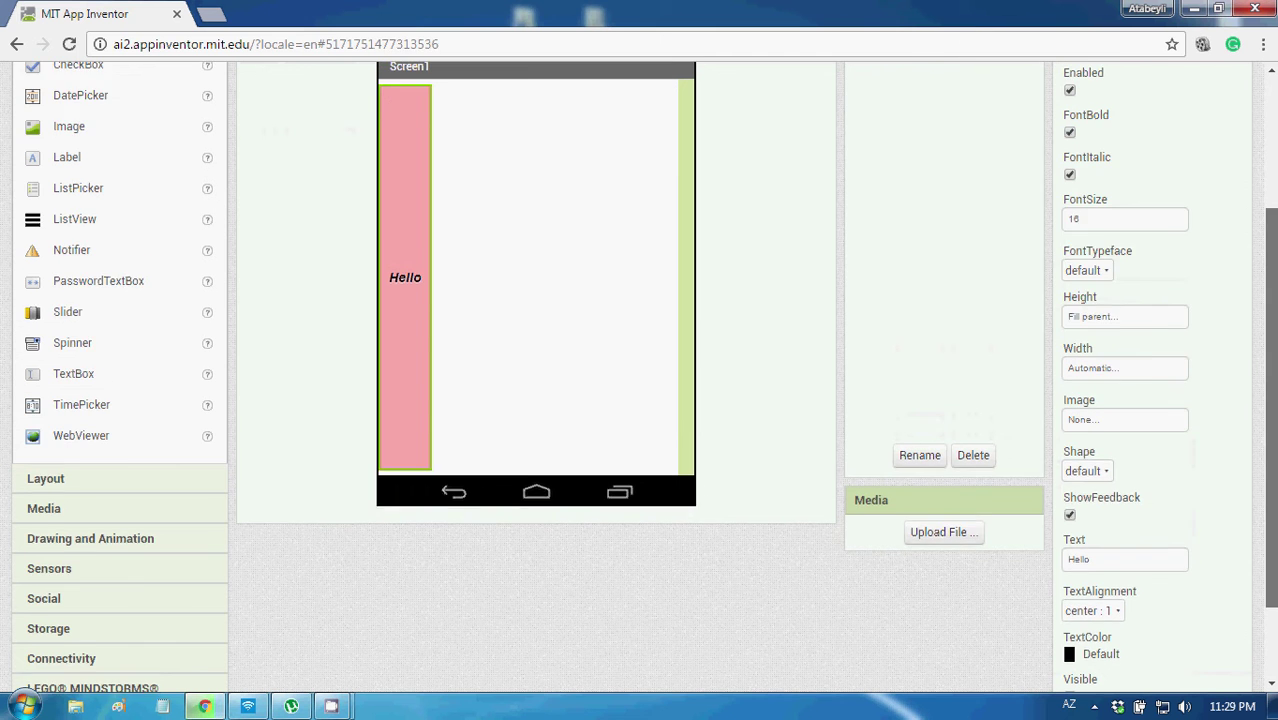
click(1108, 370)
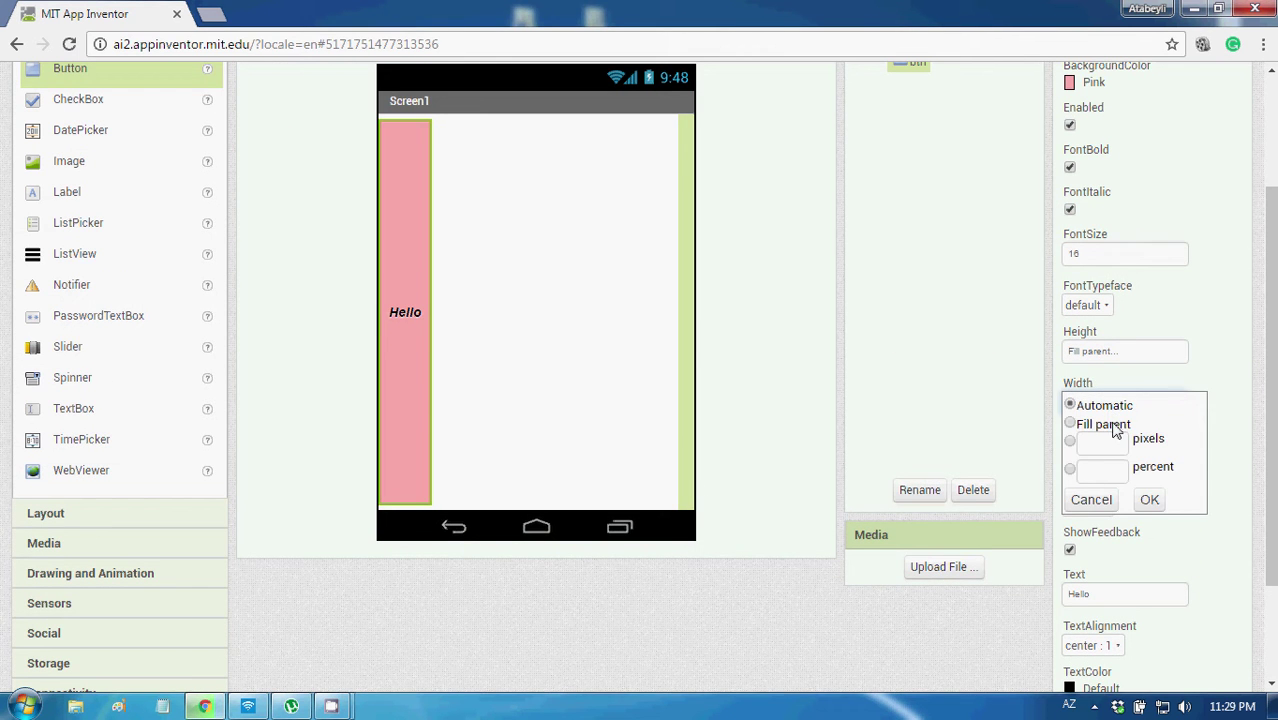
click(1070, 424)
click(1149, 499)
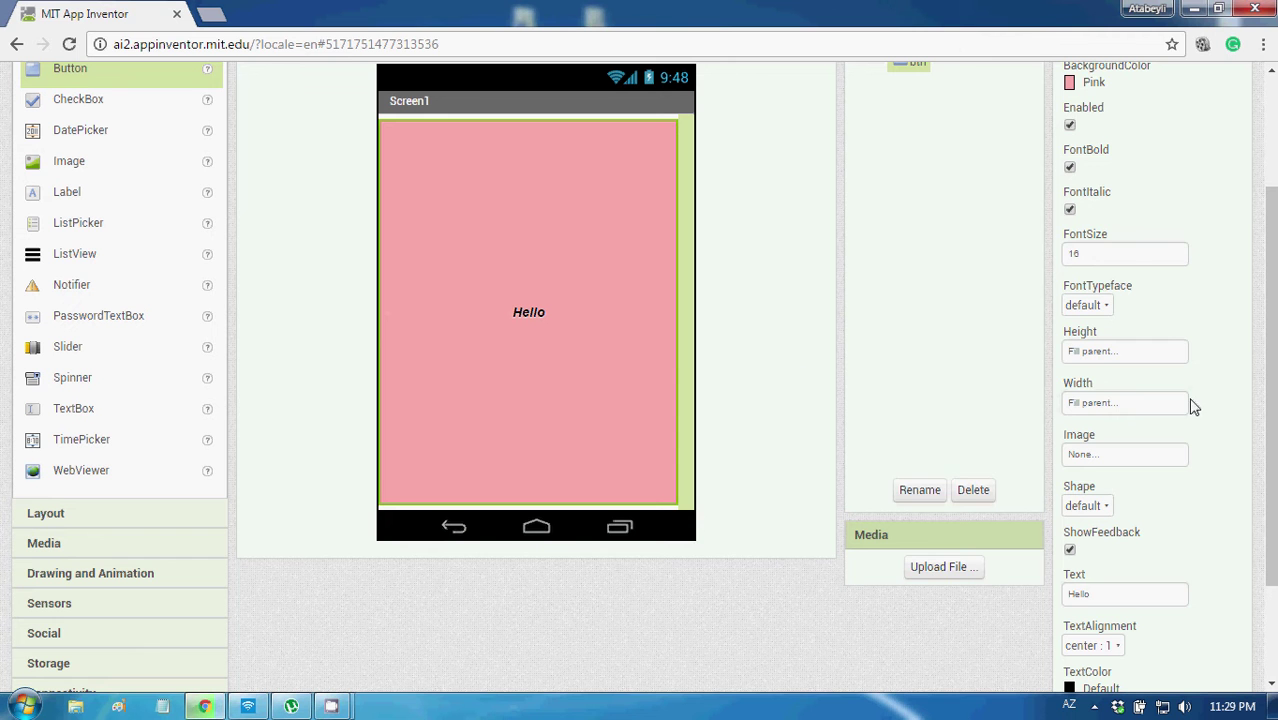
- Return btn's Height to Automatic, keeping Width at Fill parent
click(1114, 404)
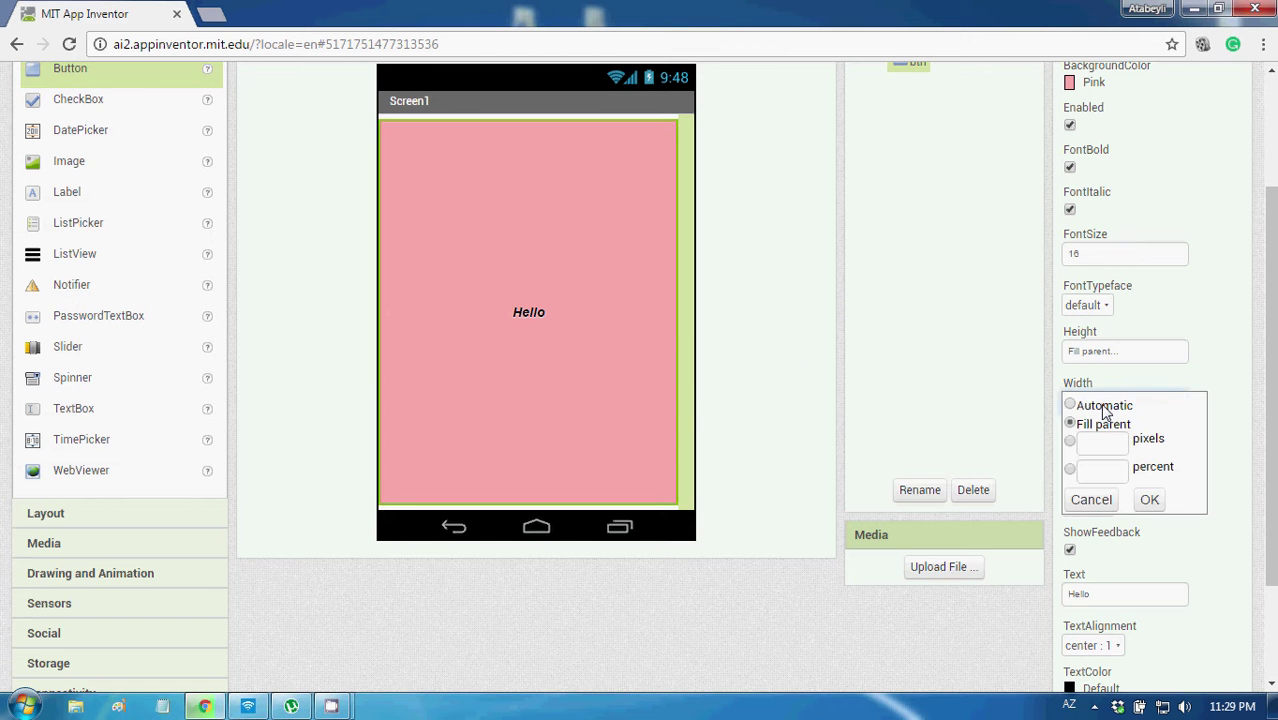
click(1110, 351)
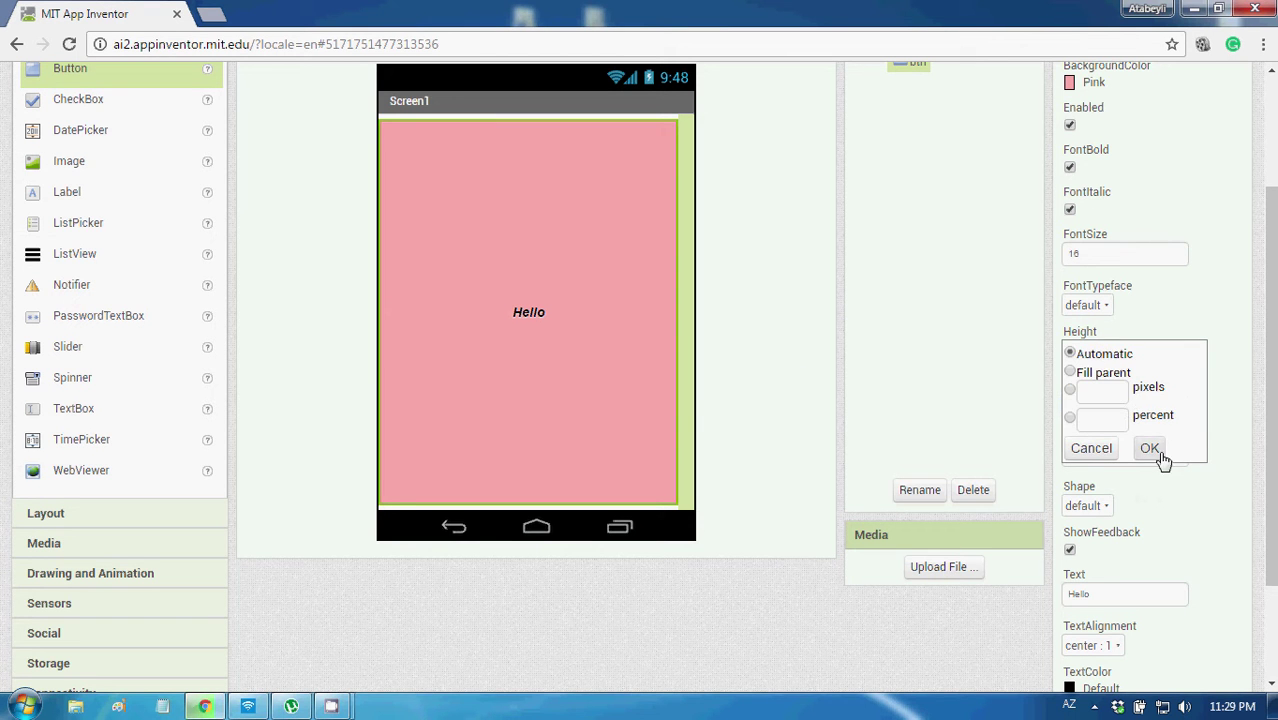
click(1149, 448)
drag(1270, 440, 1272, 430)
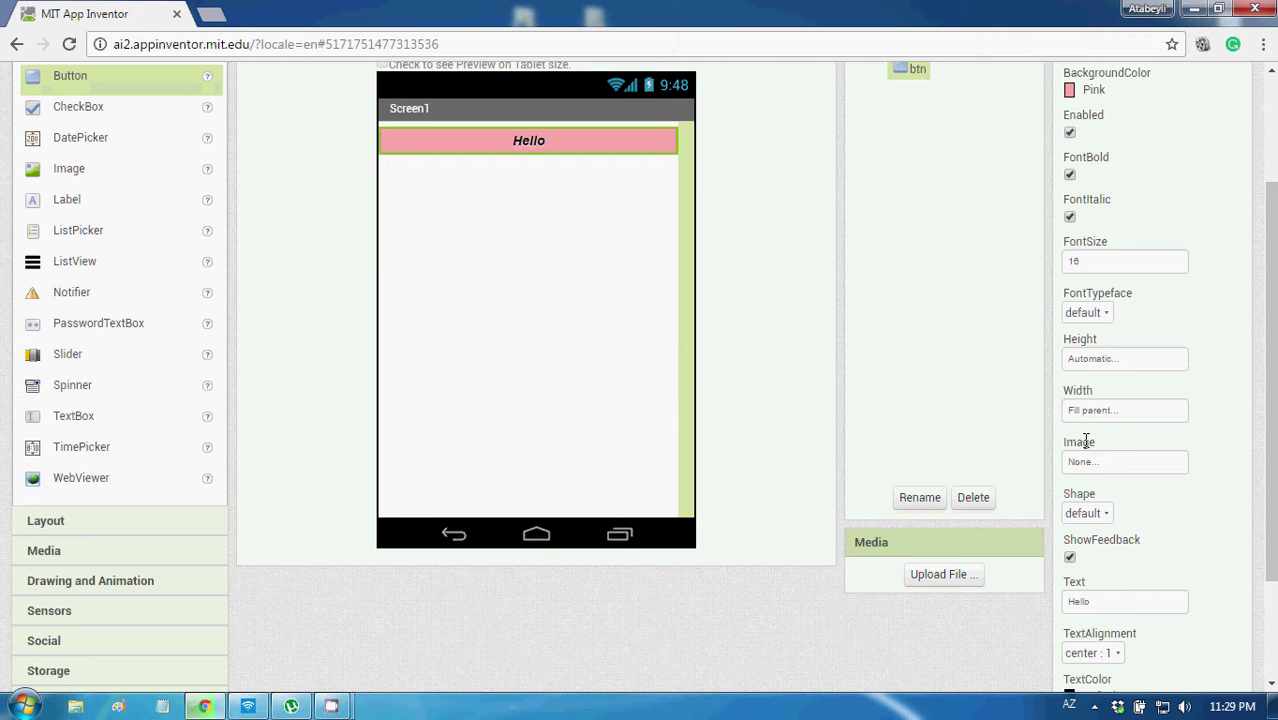
- Upload set1.png from the Desktop mycar folder as btn's Image
click(1092, 465)
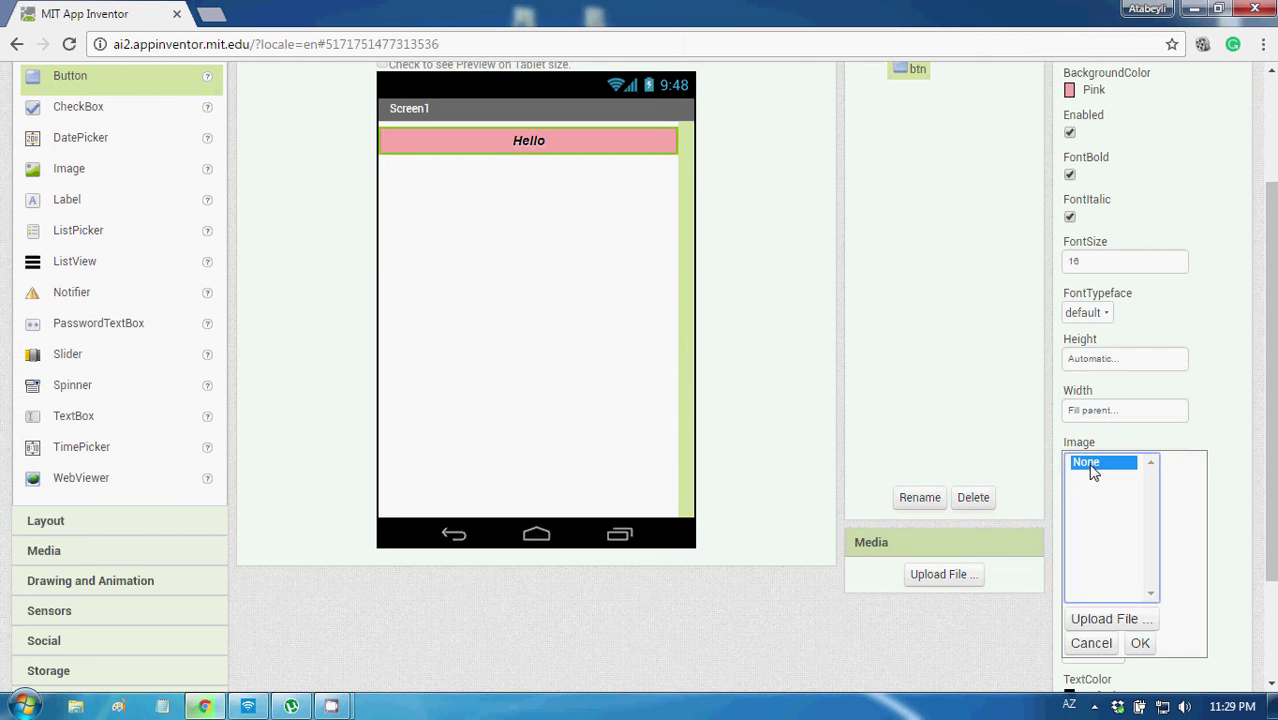
click(1085, 619)
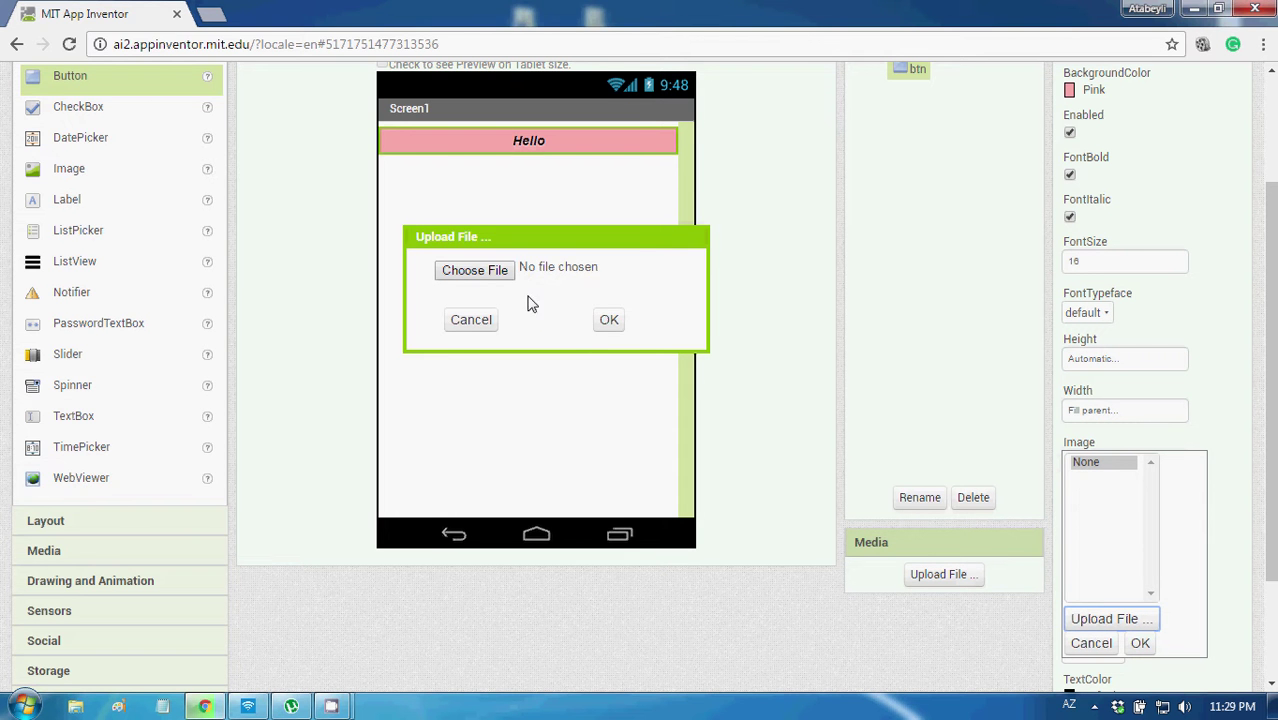
click(475, 270)
click(82, 147)
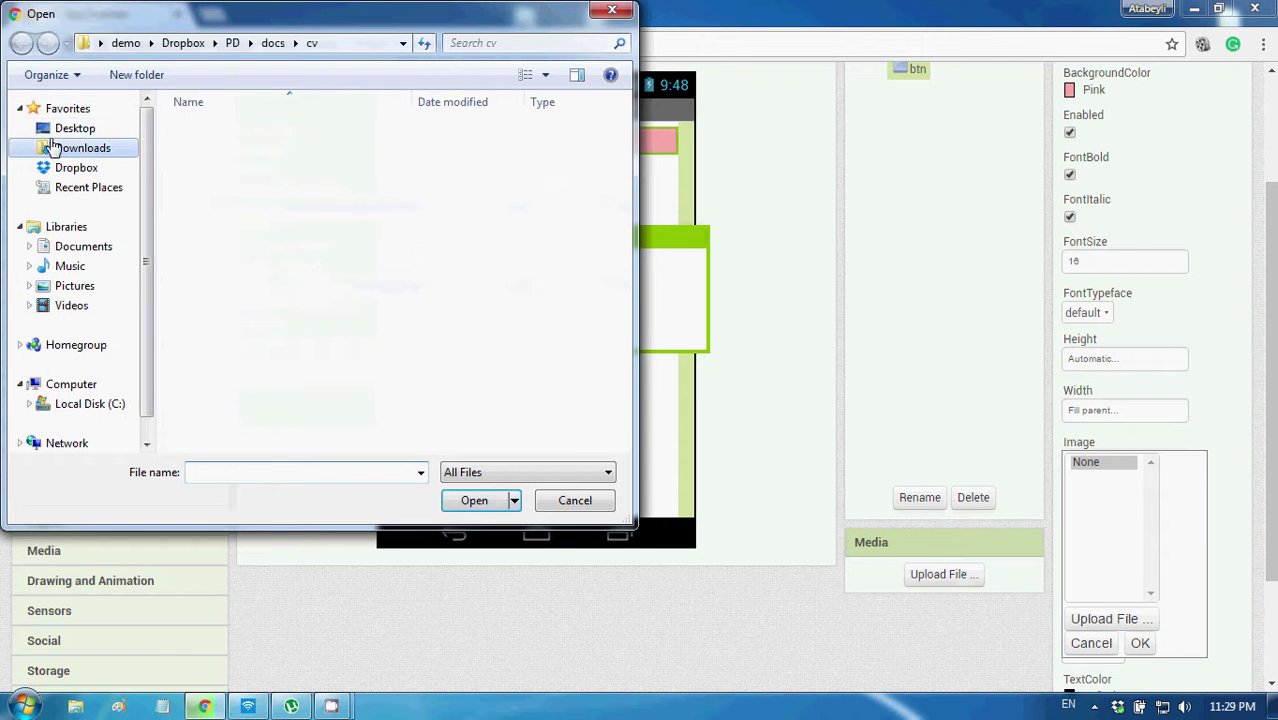
click(74, 128)
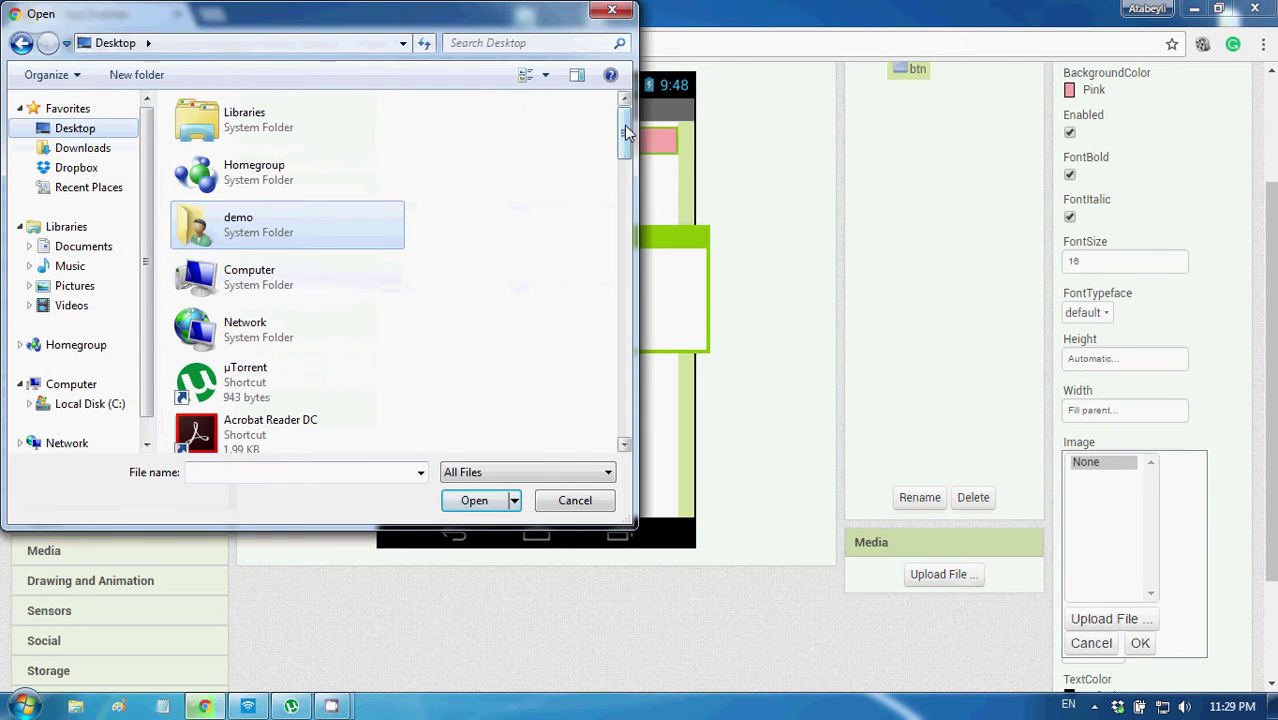
drag(626, 131, 654, 240)
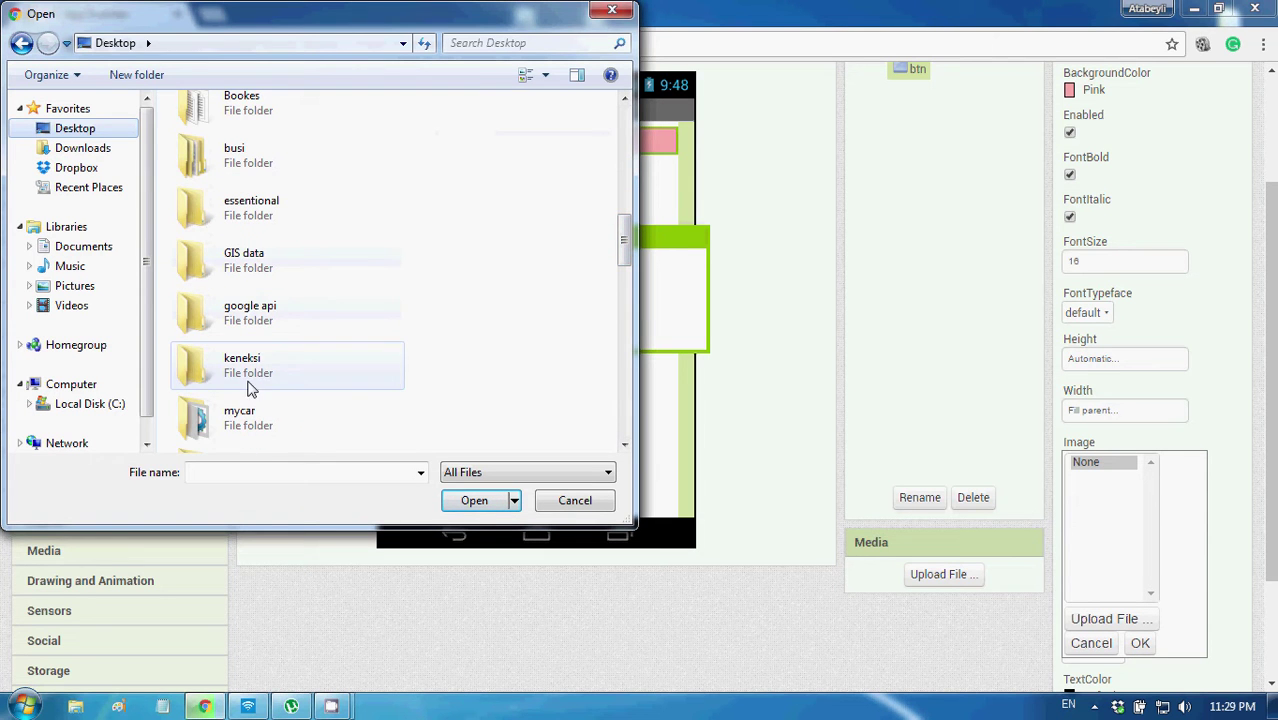
double_click(248, 417)
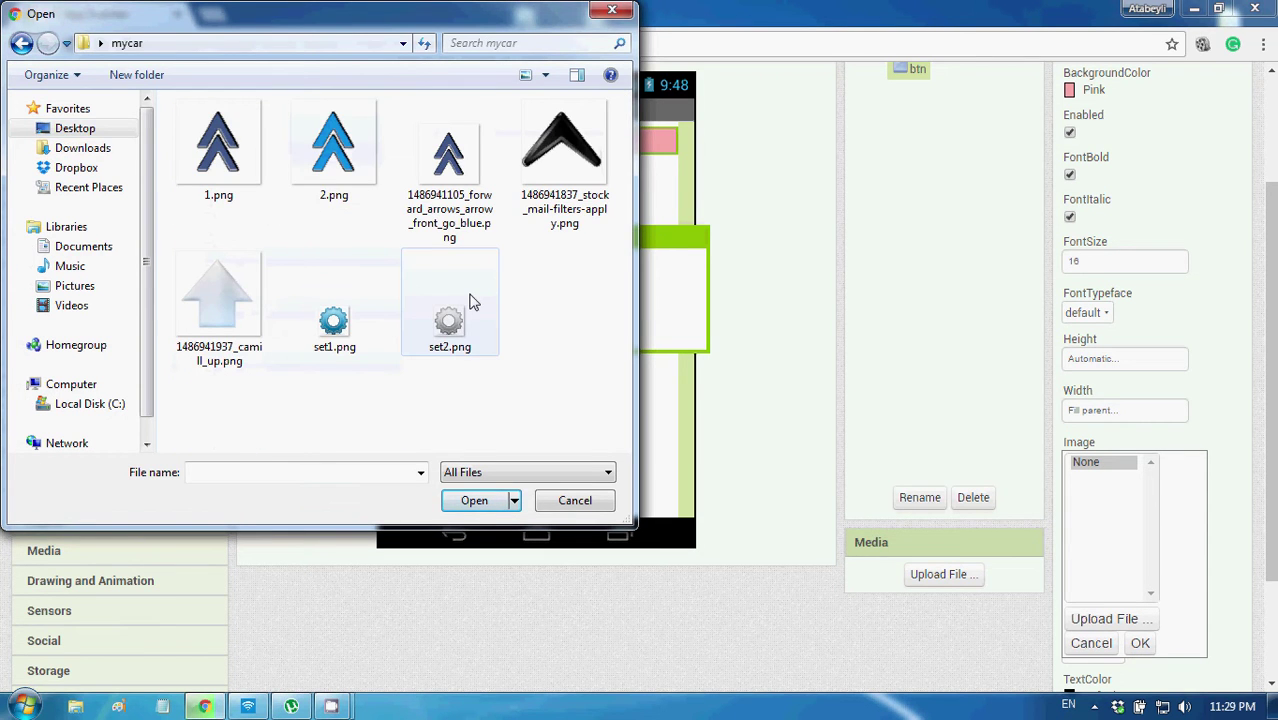
click(362, 337)
double_click(359, 330)
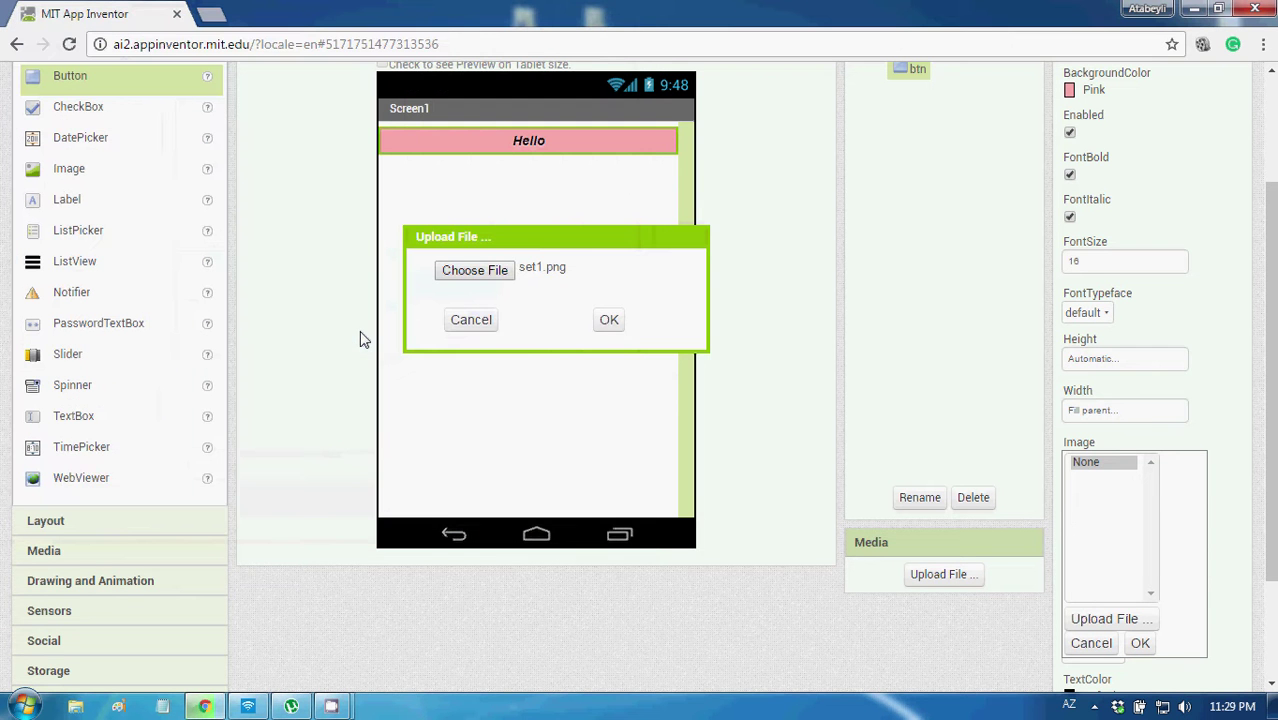
click(611, 322)
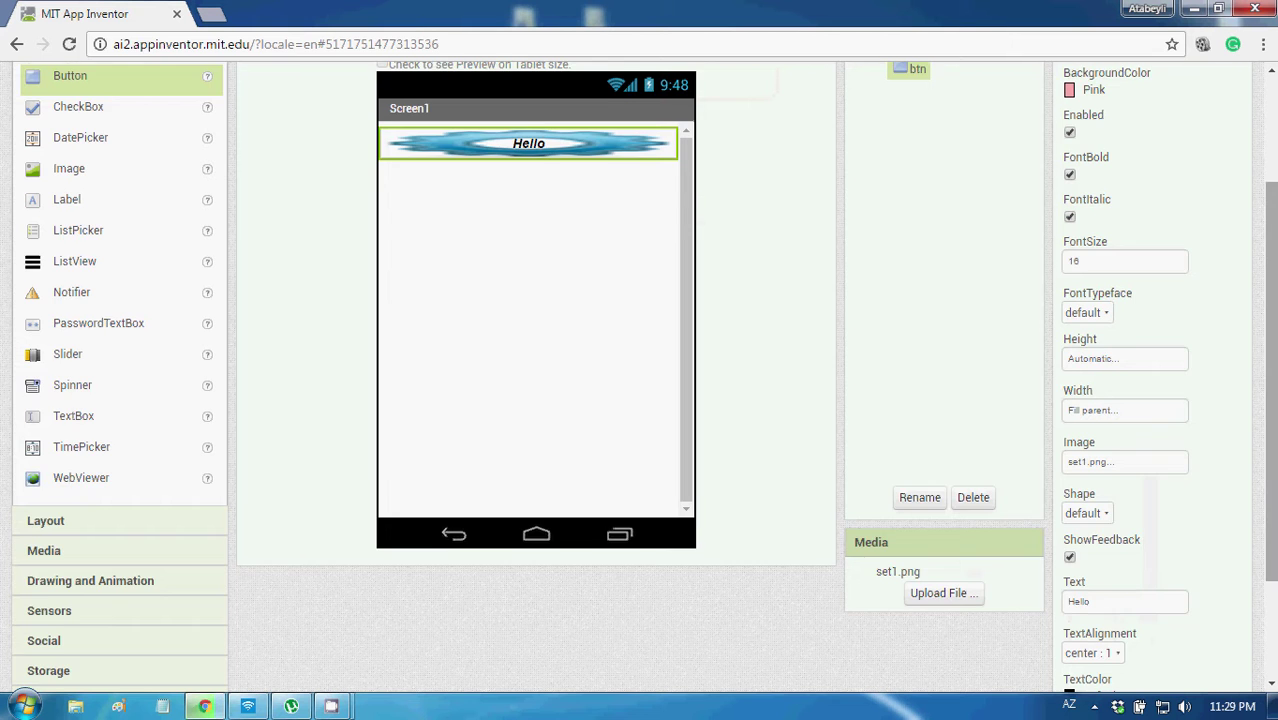
scroll(1050, 300, up, 3)
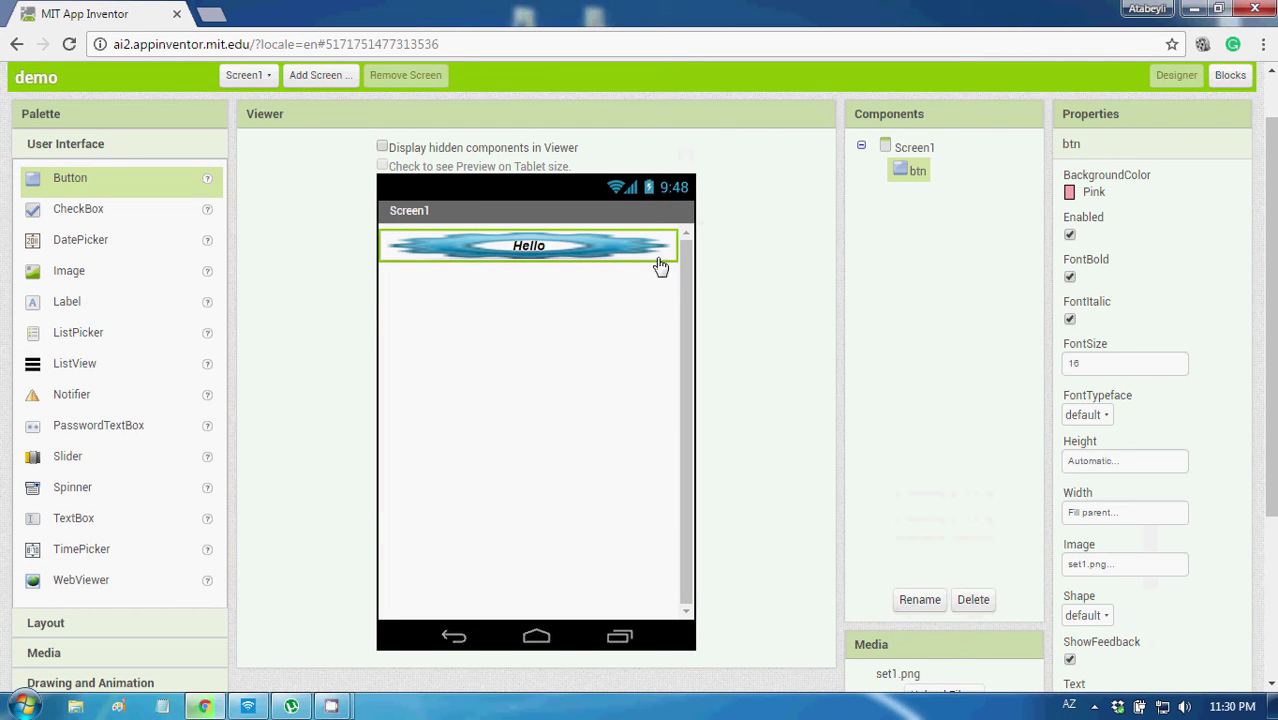
- Keep btn's Height Automatic and set its Width to Automatic
click(1100, 460)
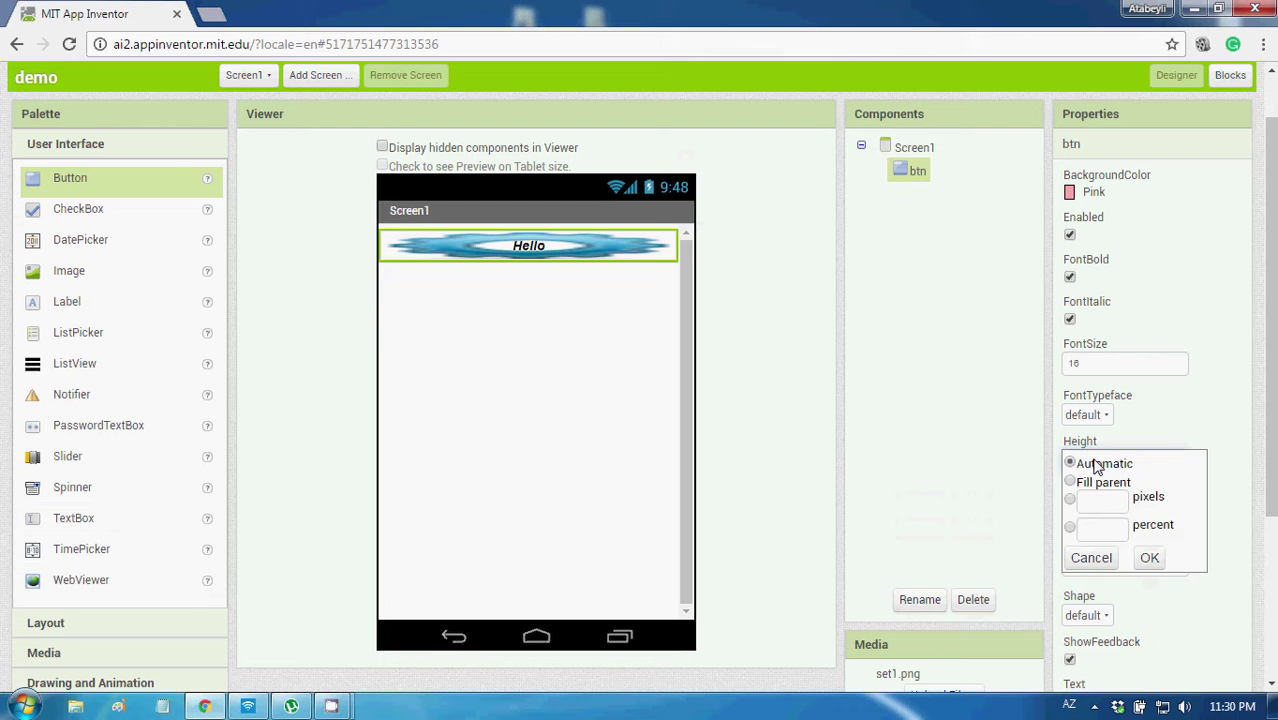
click(985, 520)
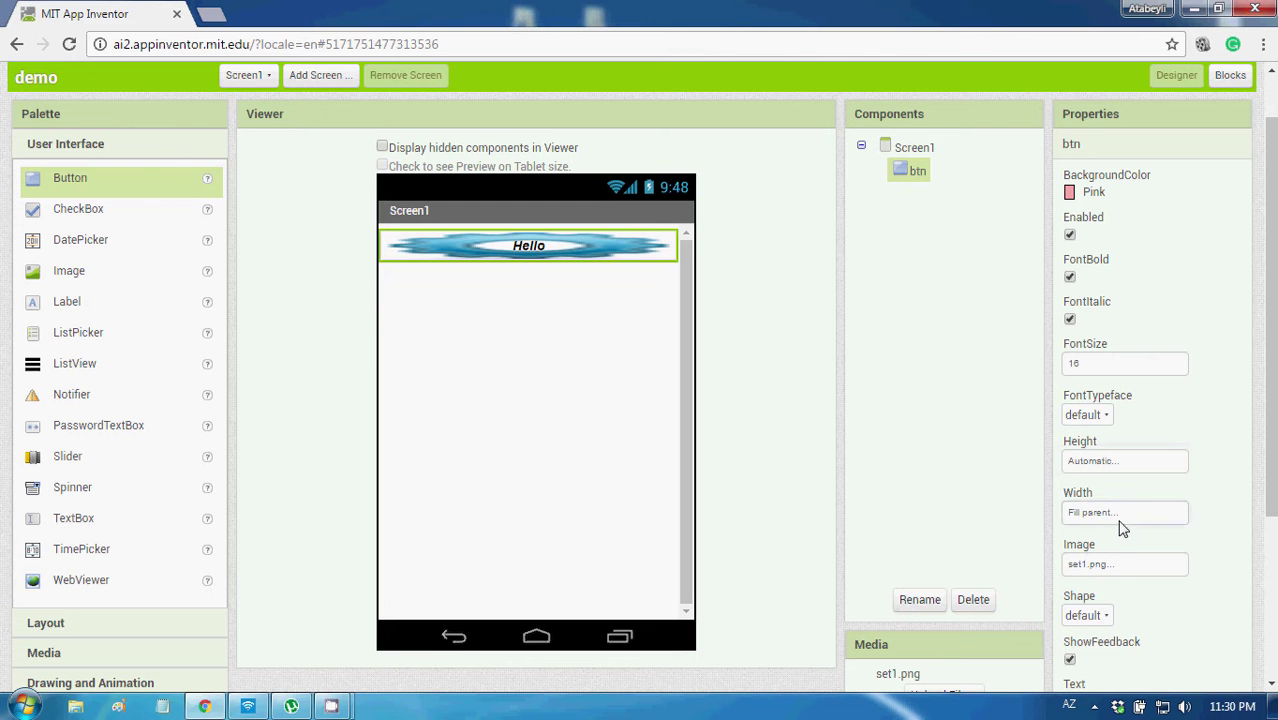
click(1122, 514)
click(1070, 514)
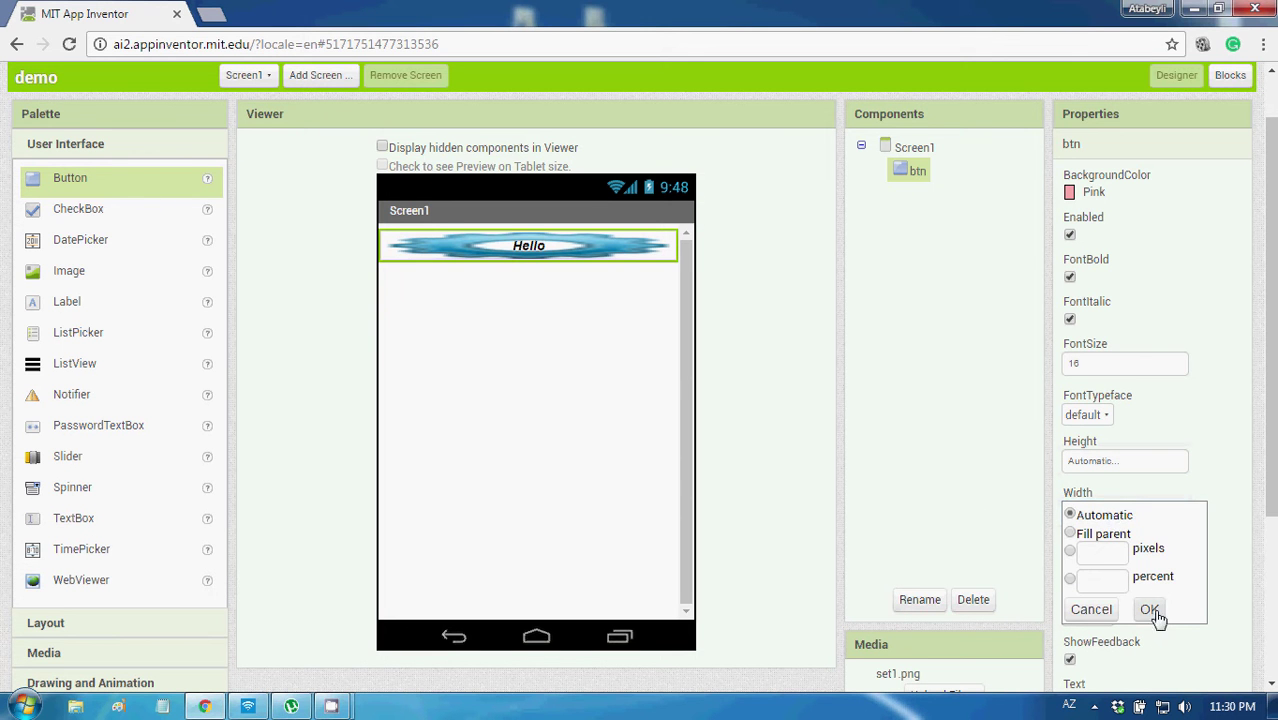
click(1149, 609)
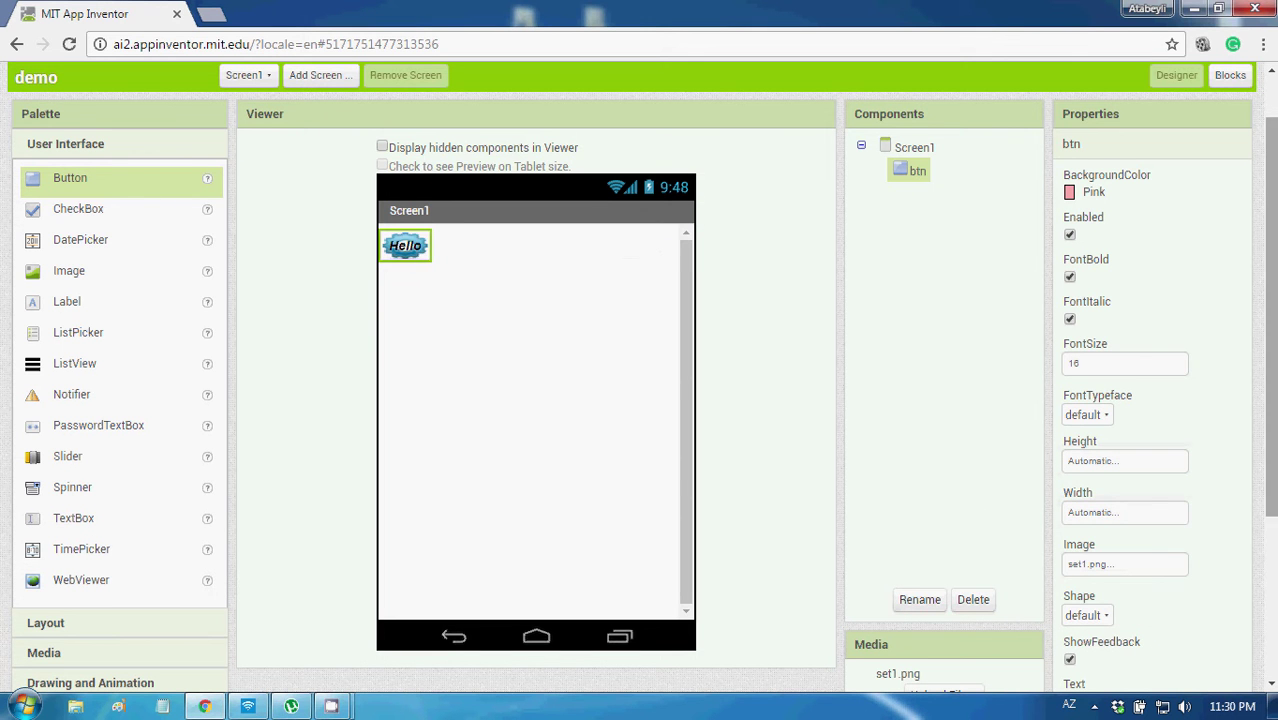
scroll(750, 320, down, 3)
- Delete btn's Hello label text, then alternate selection between btn and Screen1
double_click(1151, 487)
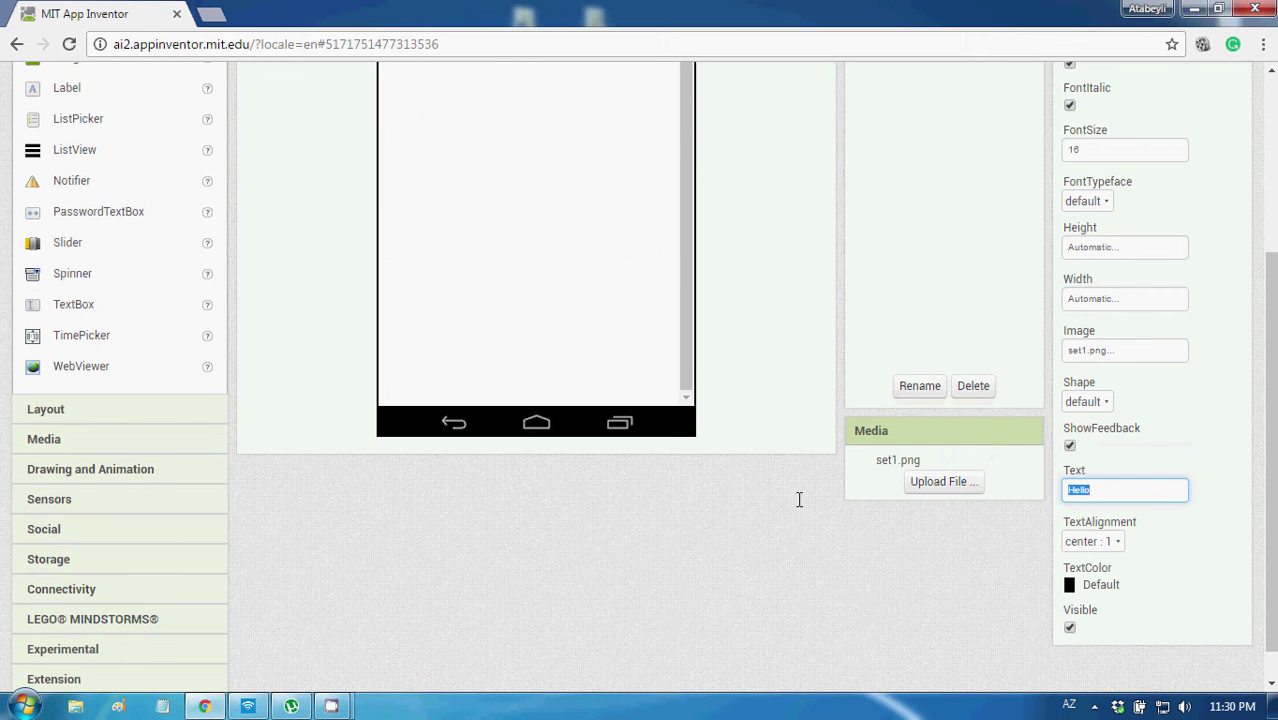
scroll(750, 400, up, 5)
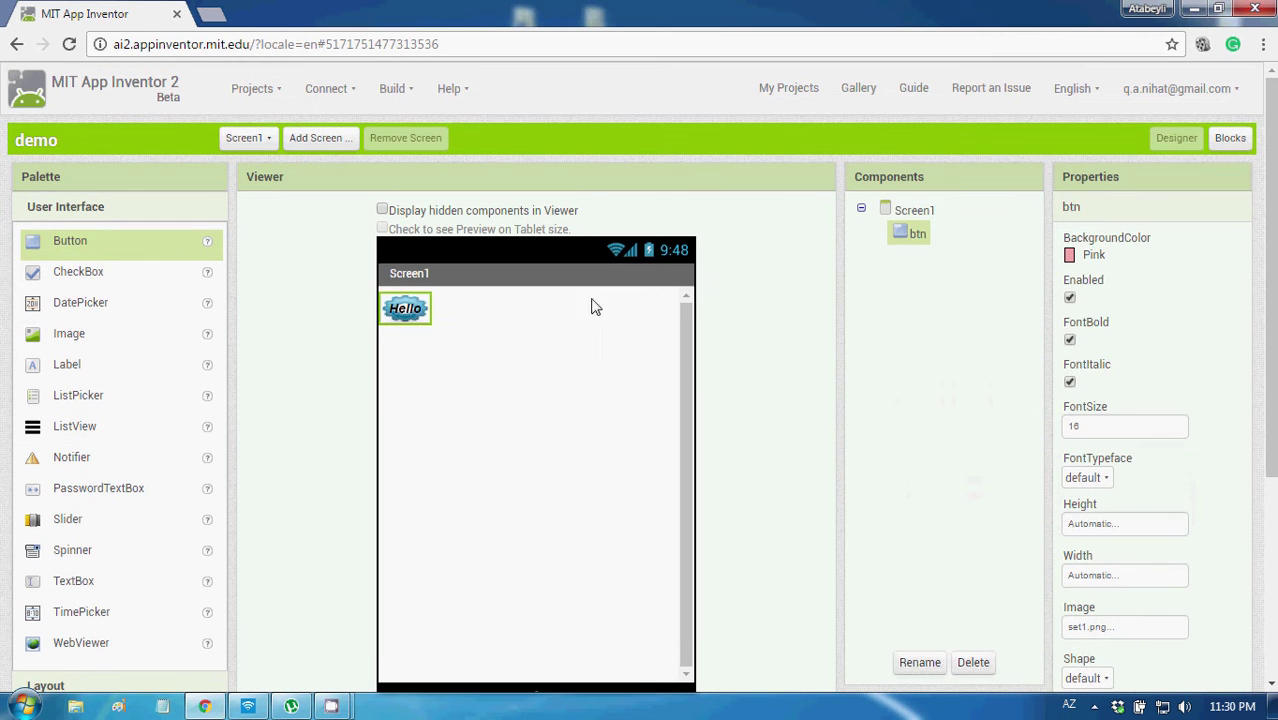
click(500, 372)
click(400, 310)
click(460, 332)
click(399, 313)
click(490, 338)
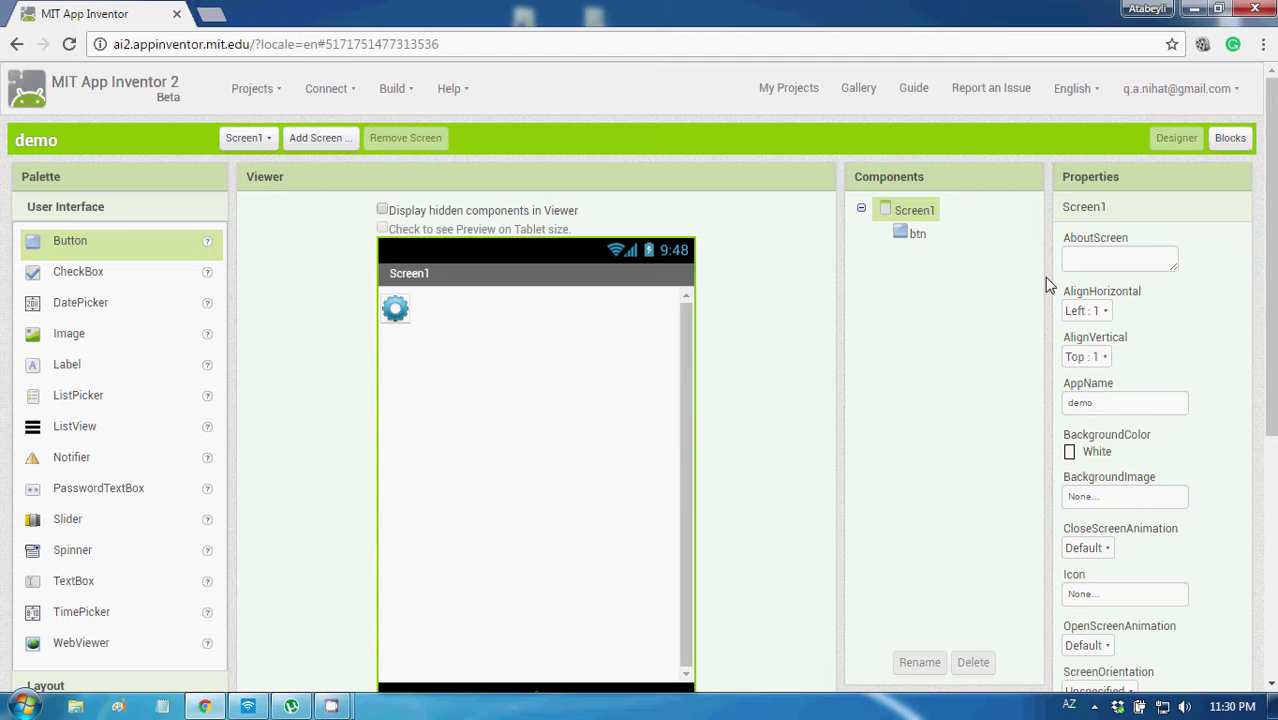
- Open the Blocks editor and browse the btn, Control and Logic drawers
click(1240, 136)
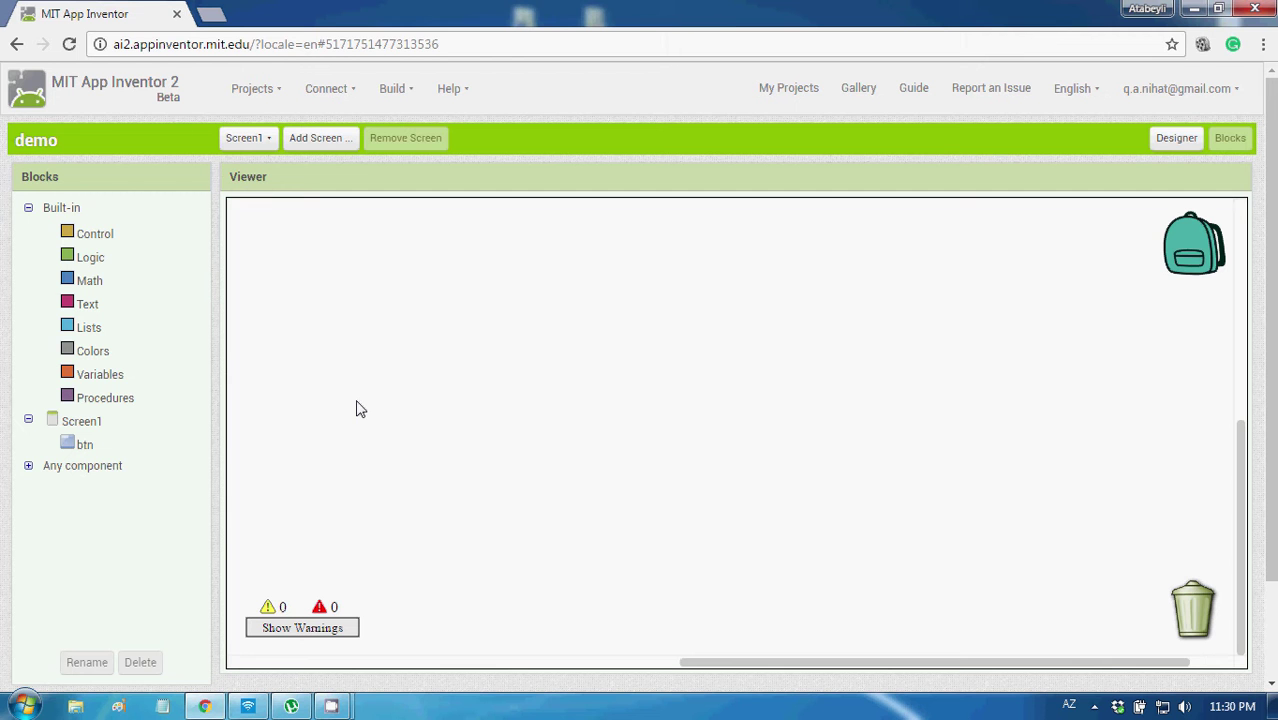
click(80, 447)
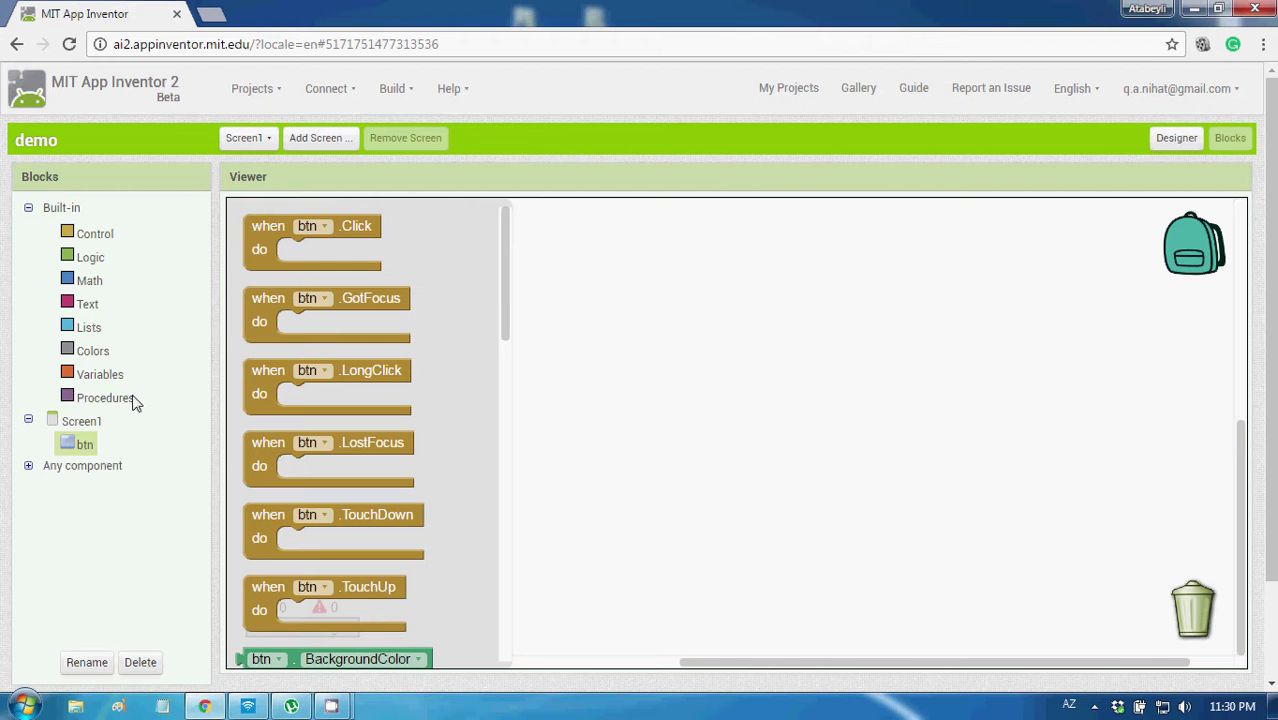
key(Down)
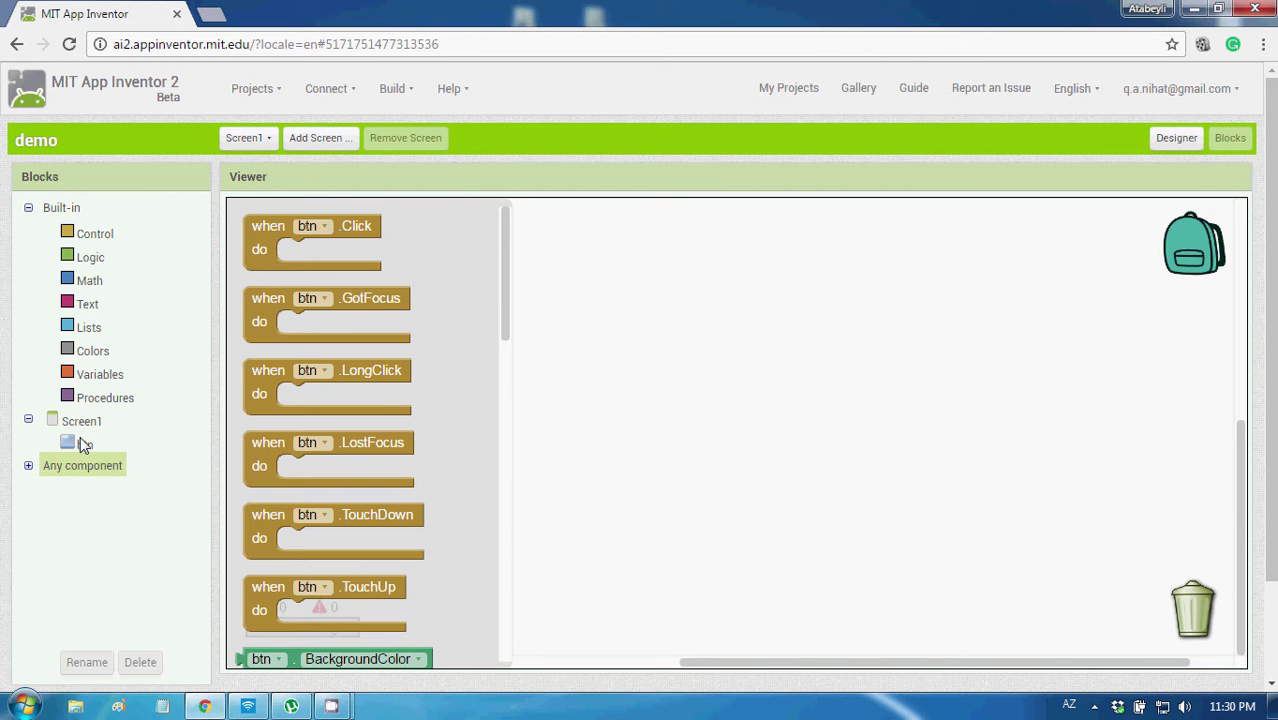
click(84, 445)
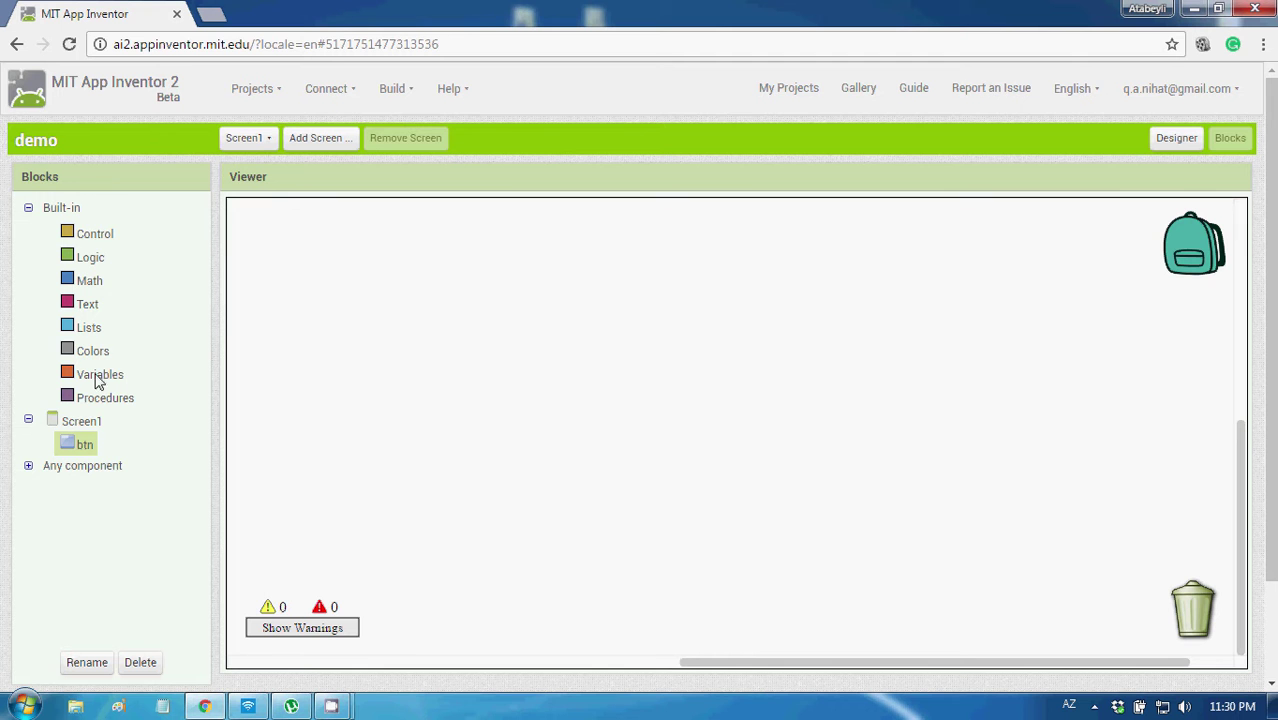
click(92, 237)
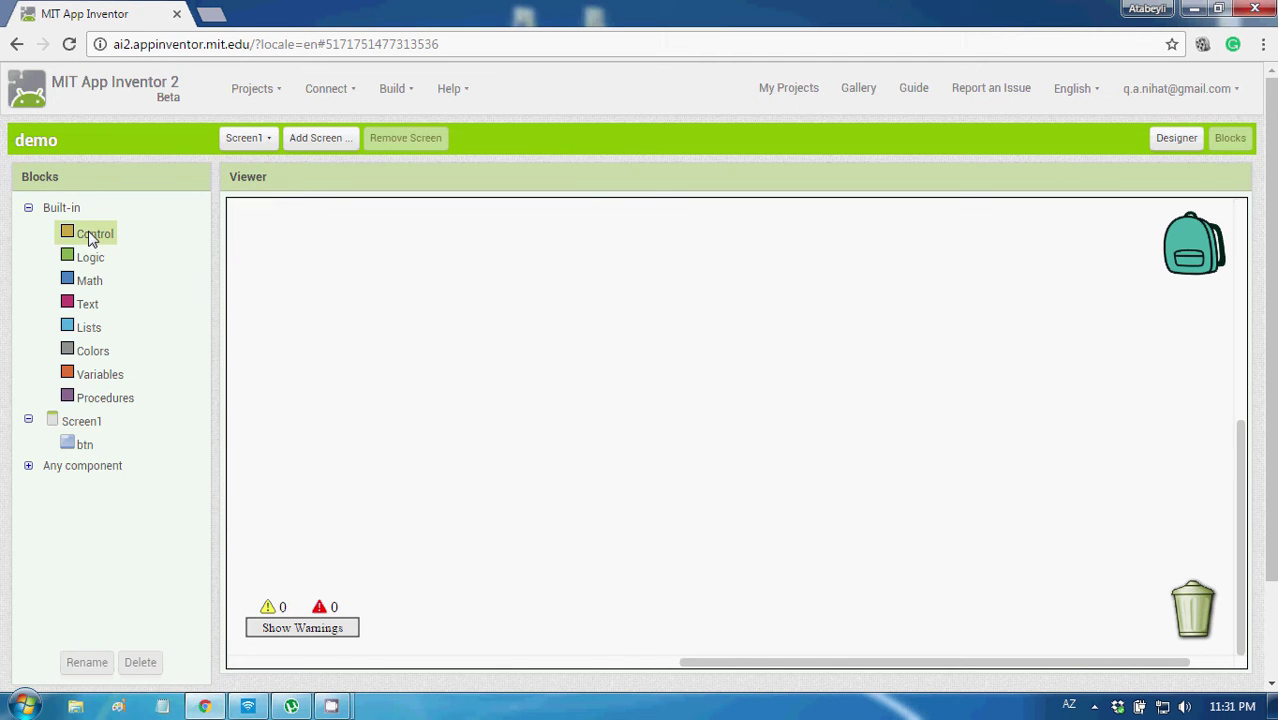
click(90, 258)
click(62, 590)
- Toggle the Screen1 and btn drawers, ending with btn's blocks displayed
click(70, 423)
click(70, 423)
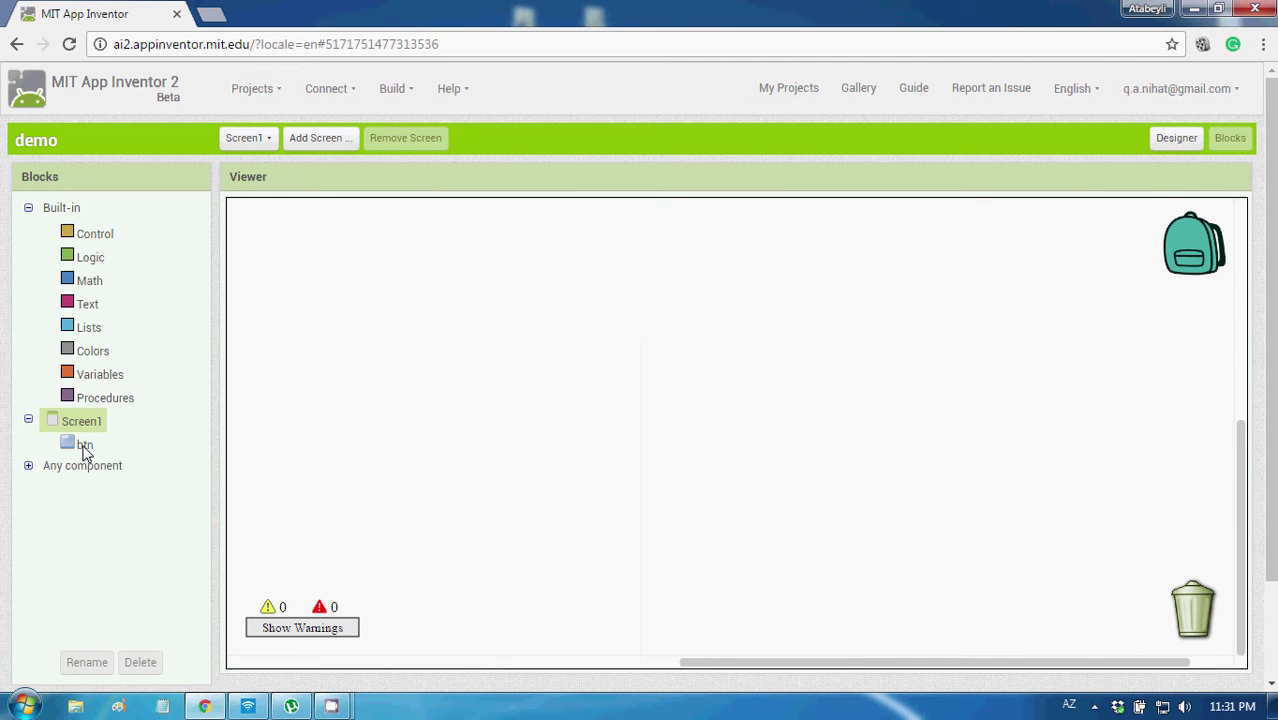
click(85, 448)
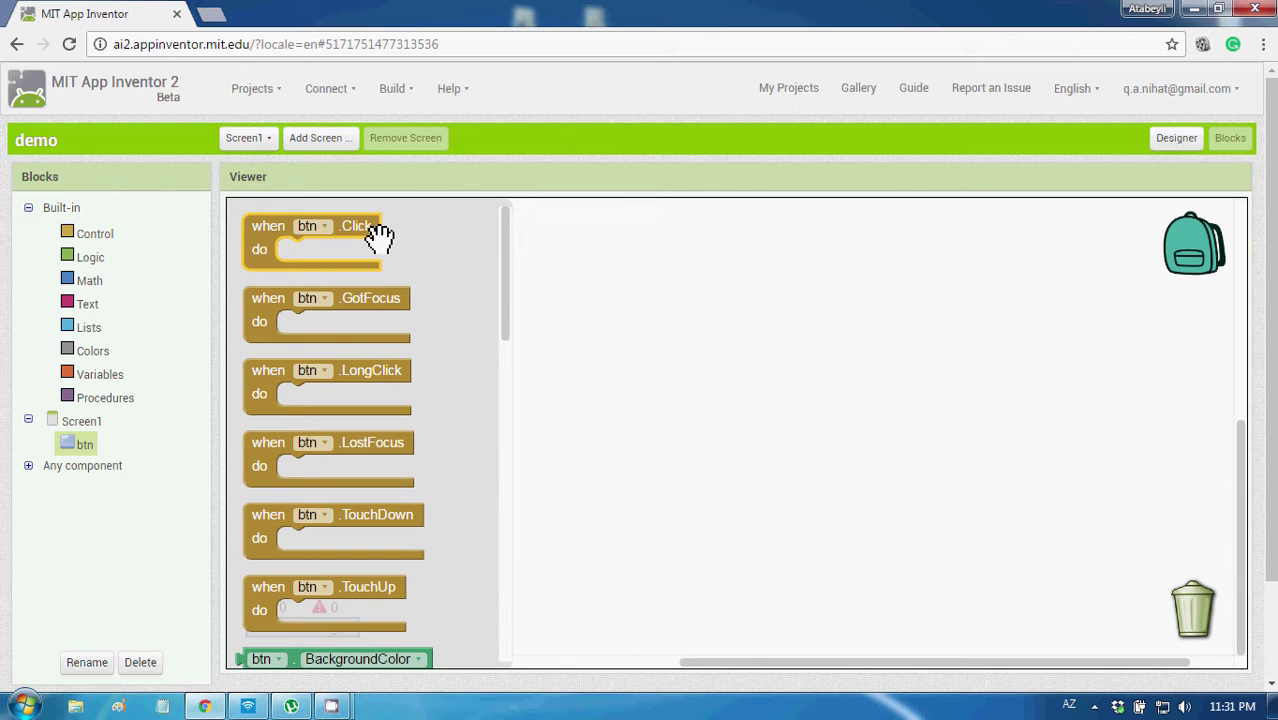
click(82, 422)
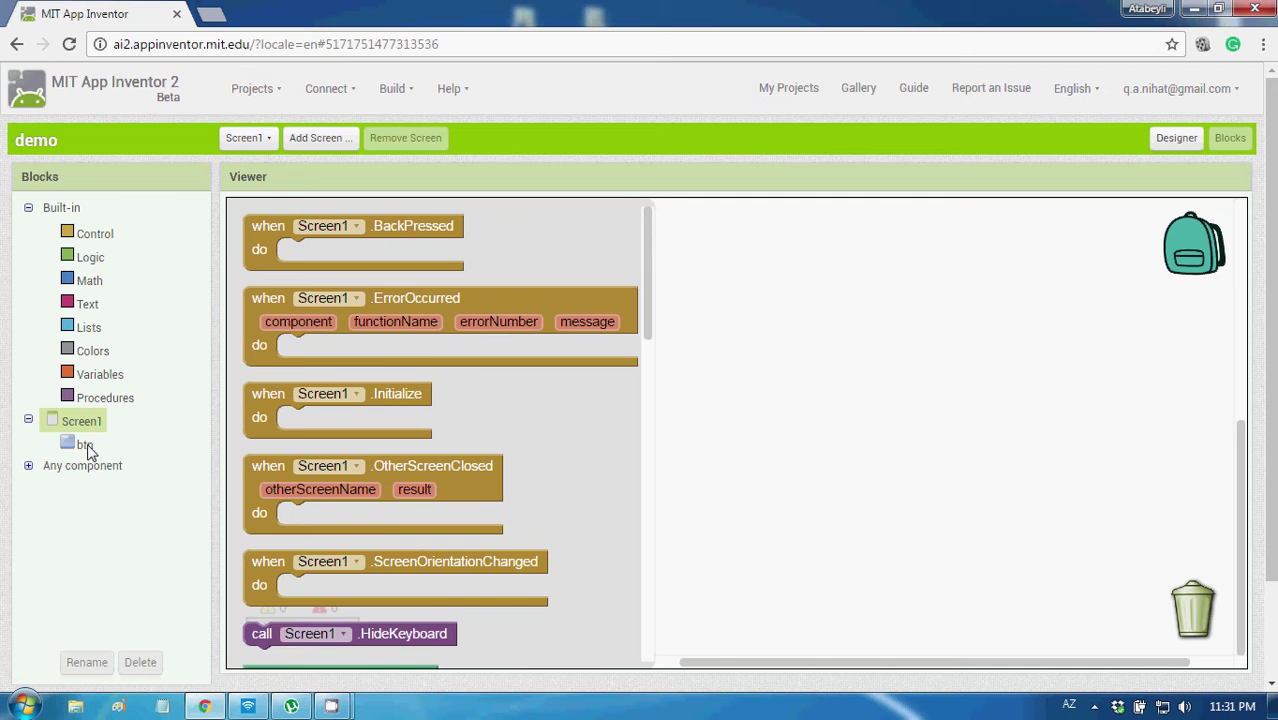
click(86, 444)
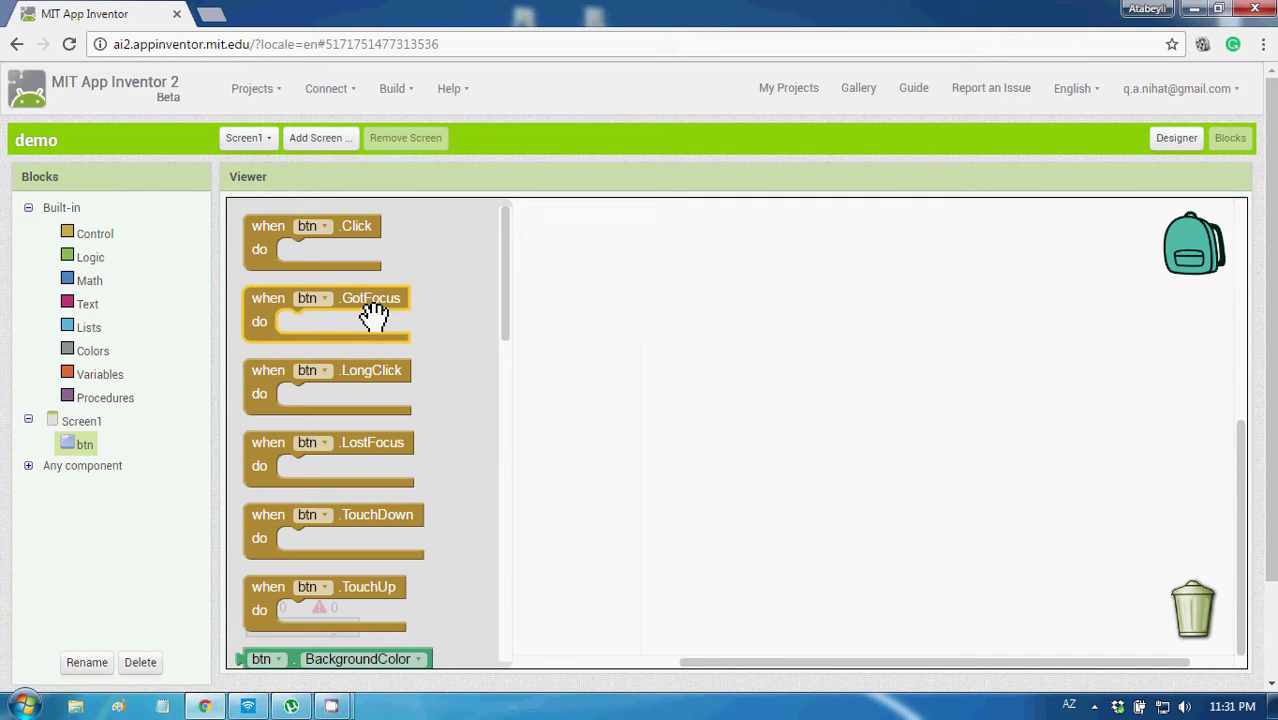
- Drag the when btn.Click block onto the Viewer and reopen the btn drawer
mouse_move(346, 226)
mouse_down()
mouse_move(437, 266)
mouse_move(418, 252)
mouse_move(400, 270)
mouse_up()
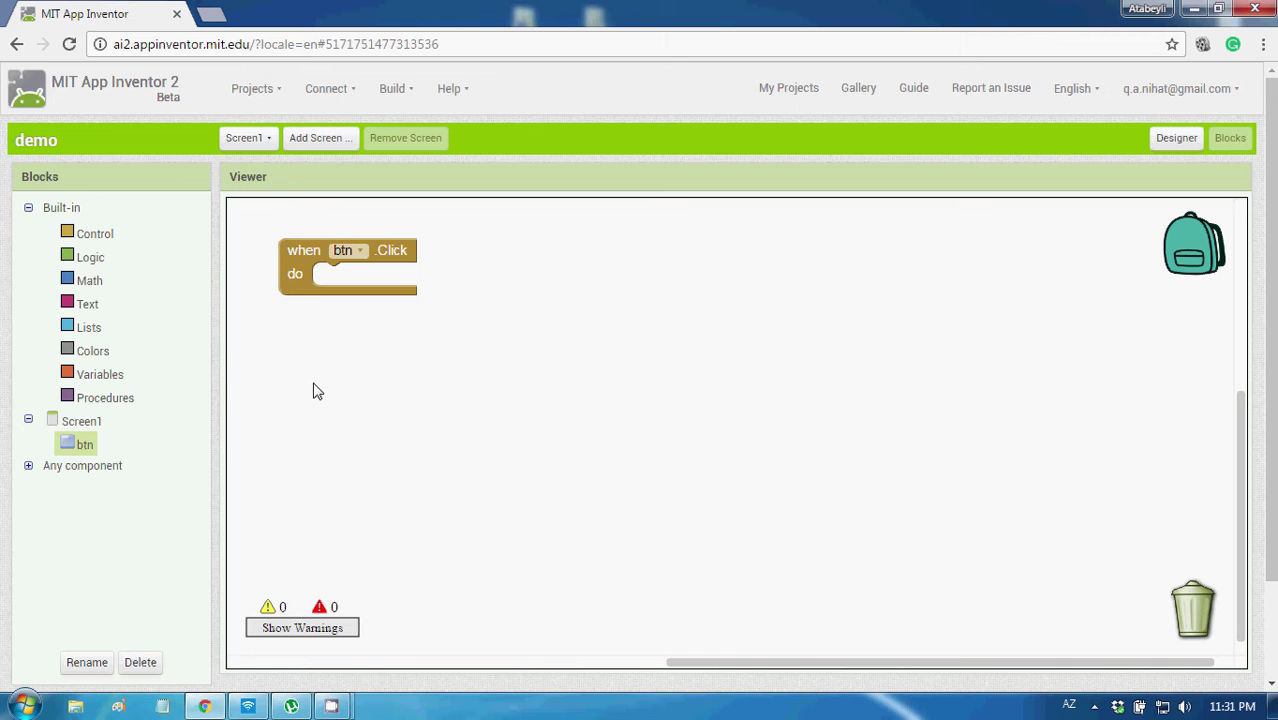
click(85, 444)
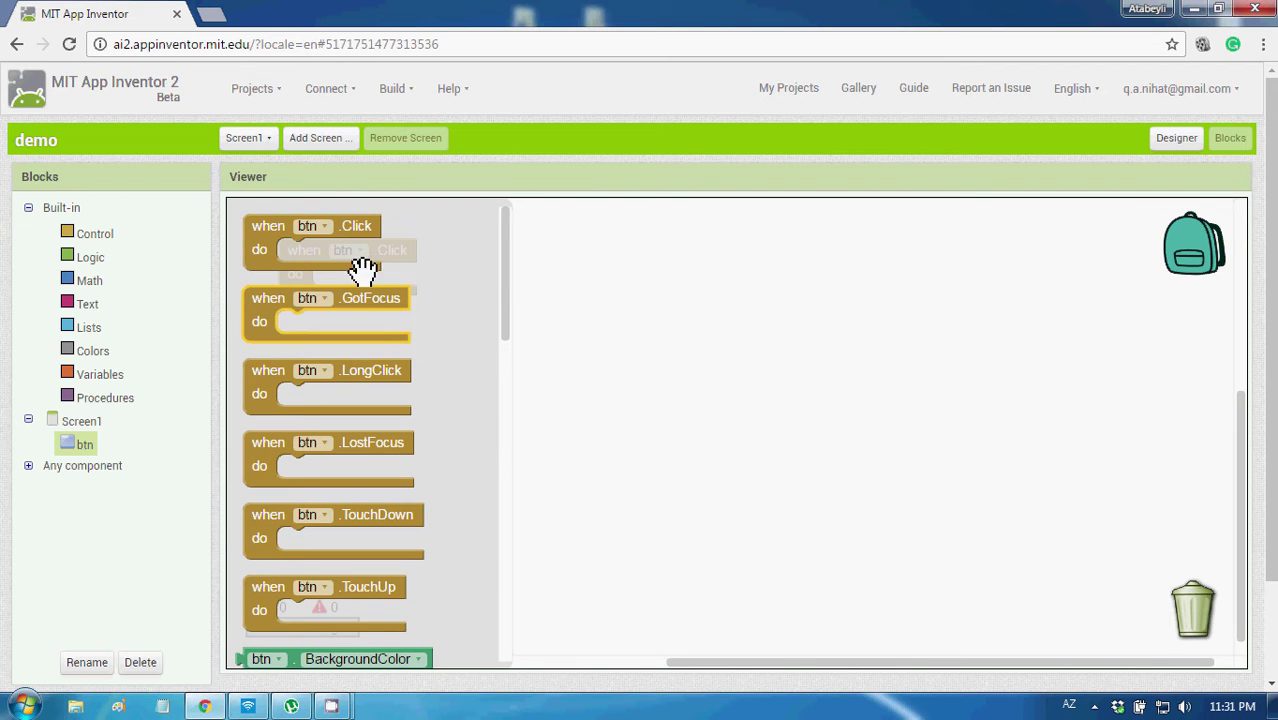
click(340, 237)
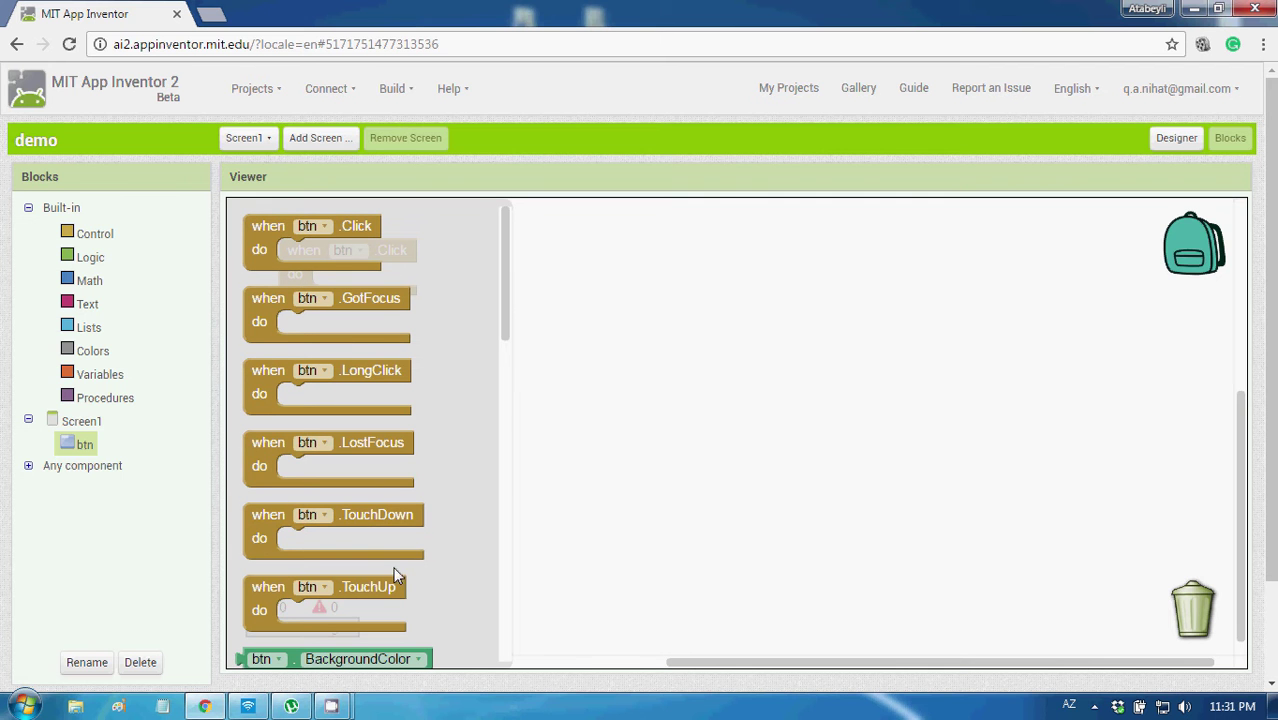
scroll(510, 330, down, 5)
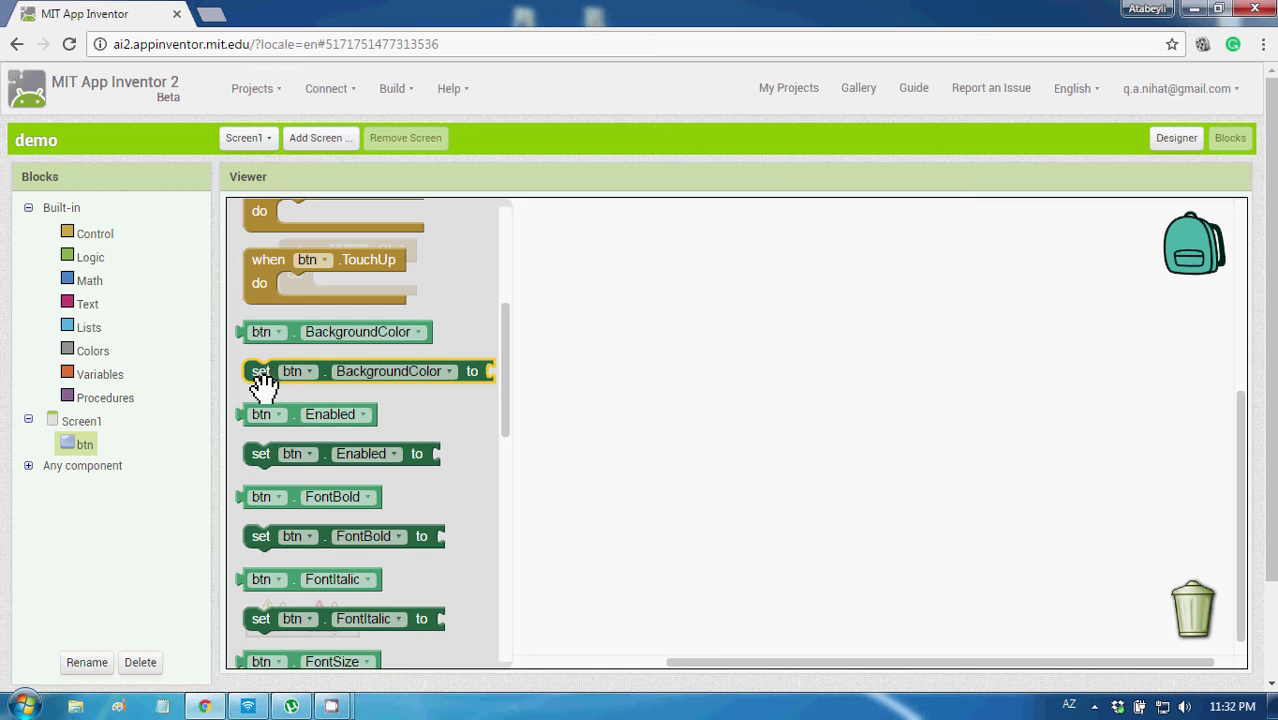
- Add a set btn.BackgroundColor block, try the Image property, then revert to BackgroundColor
mouse_move(268, 378)
mouse_down()
mouse_move(315, 400)
mouse_move(340, 287)
mouse_up()
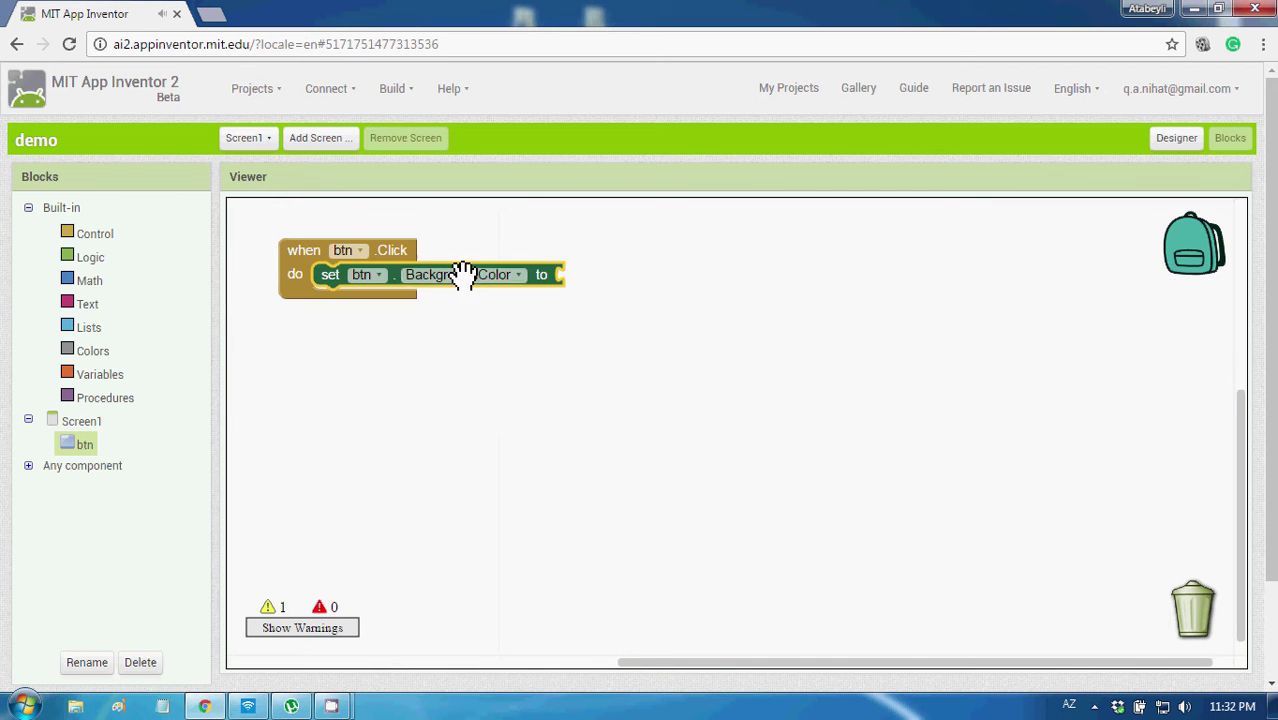
click(496, 278)
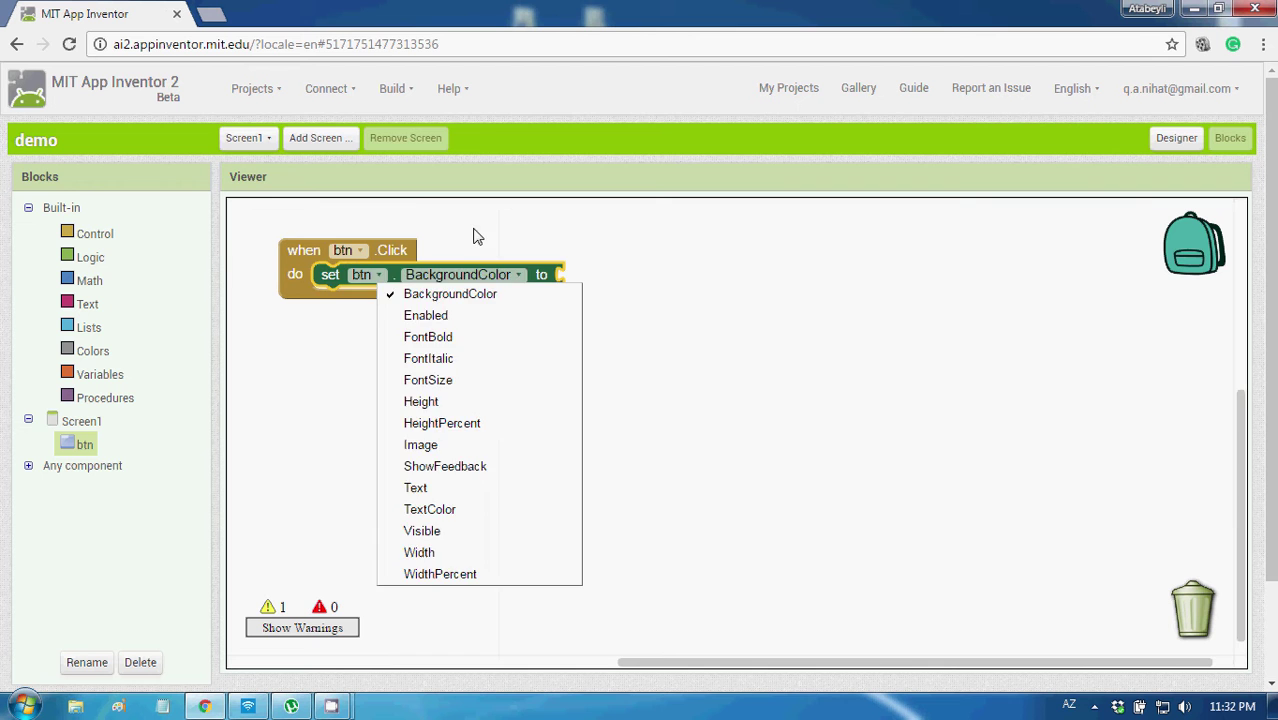
click(480, 235)
click(378, 276)
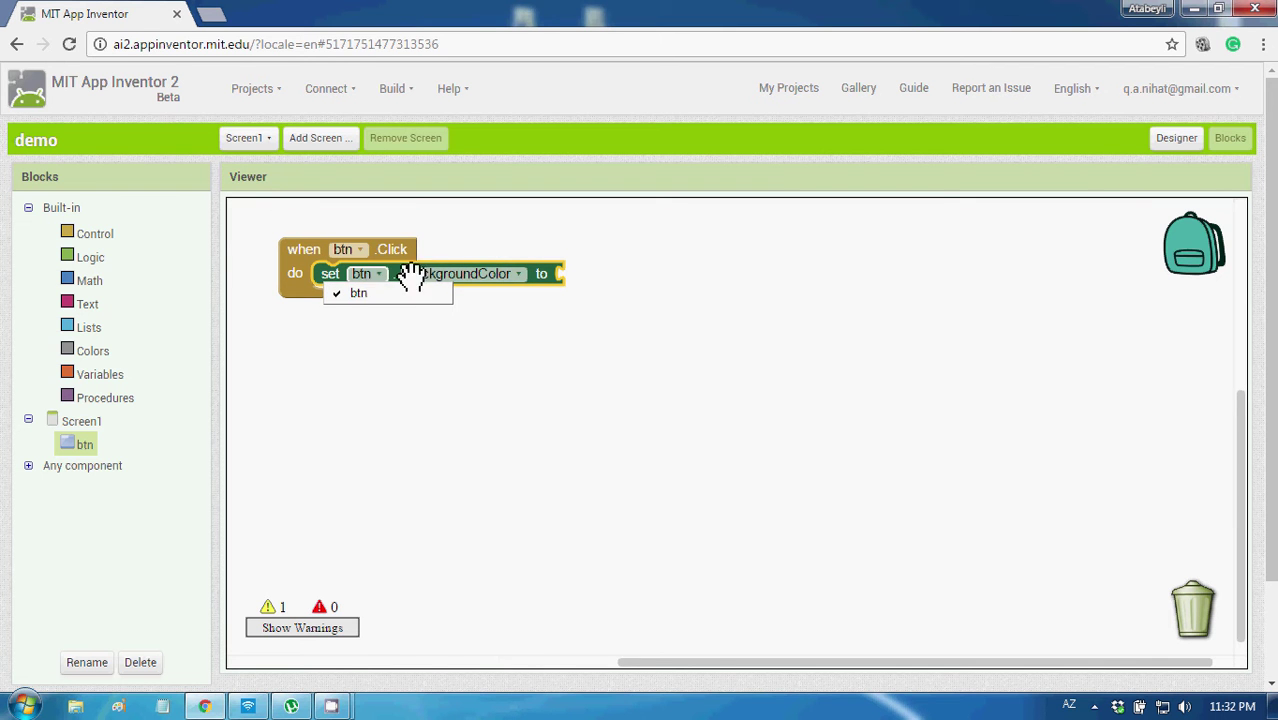
click(445, 272)
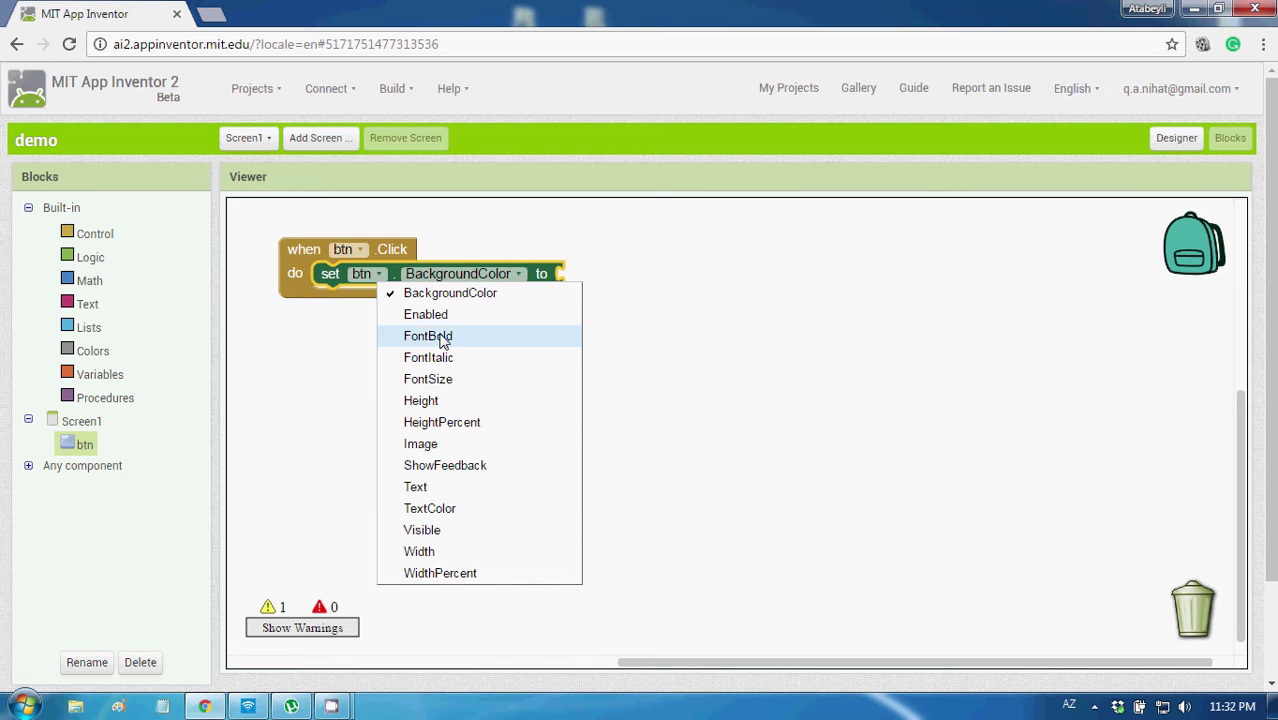
click(432, 444)
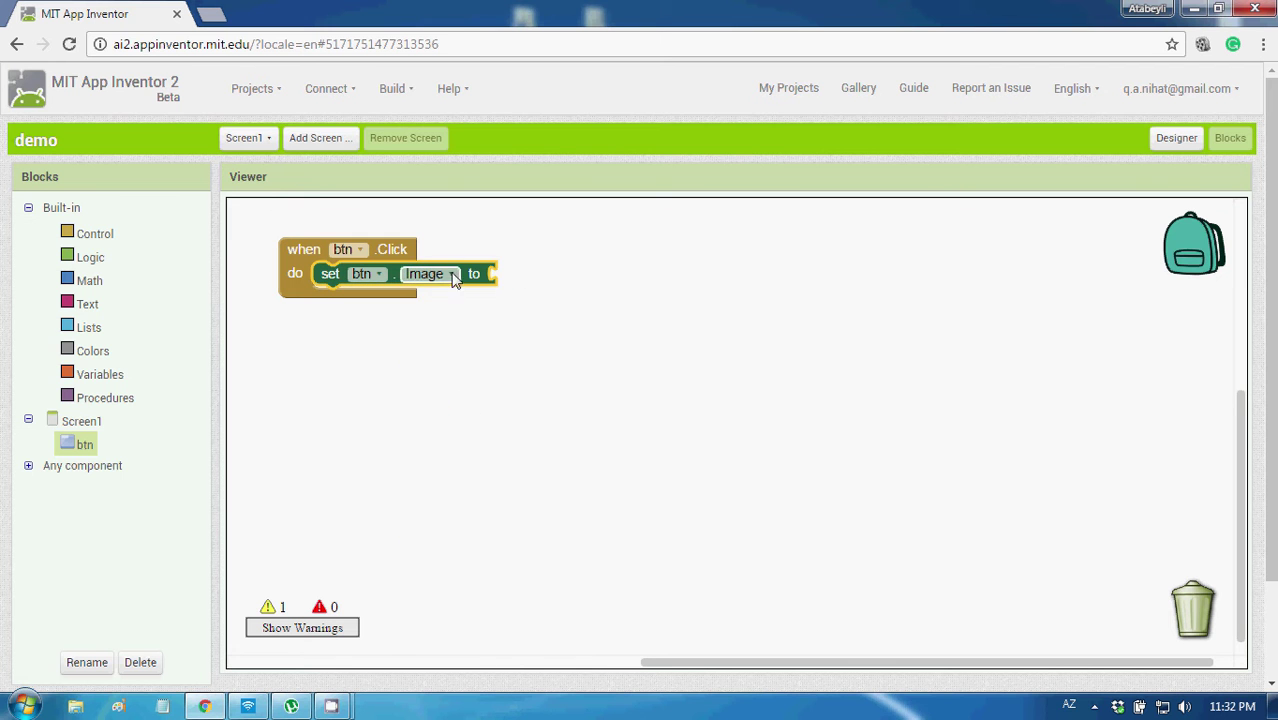
click(450, 274)
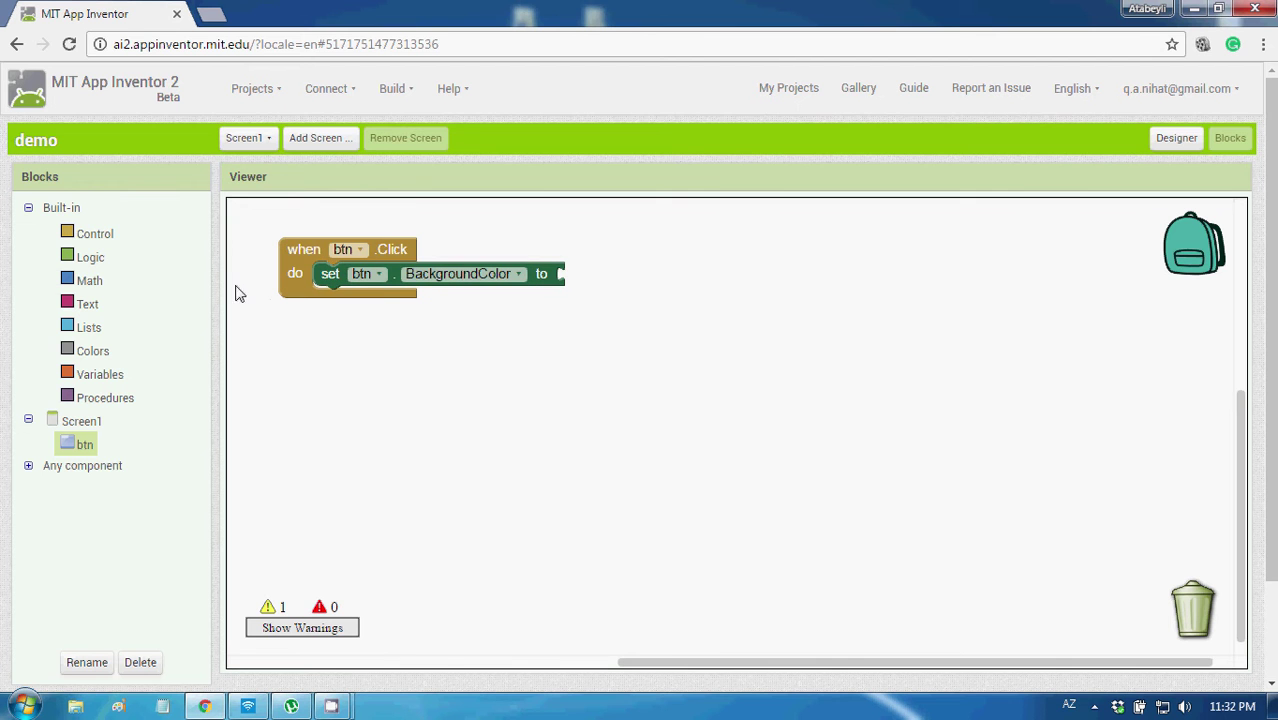
- Plug a red color block into the Click setter and change it to cyan
click(93, 351)
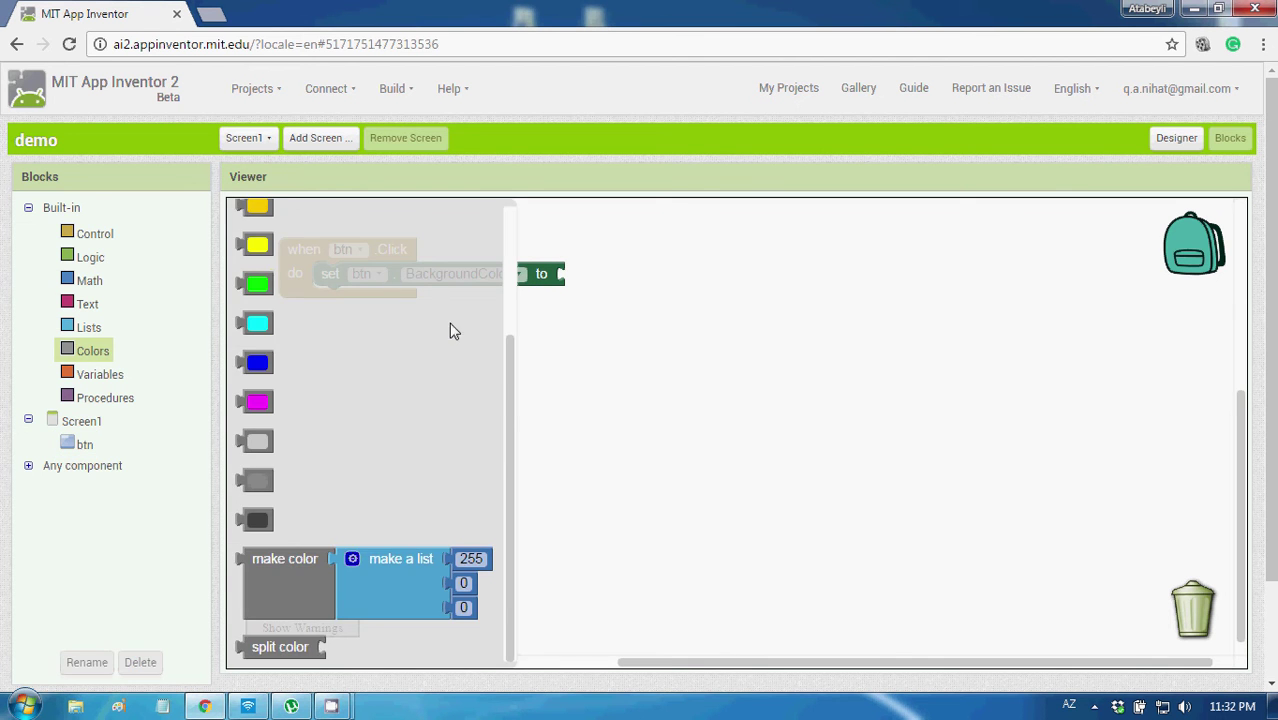
scroll(449, 400, up, 5)
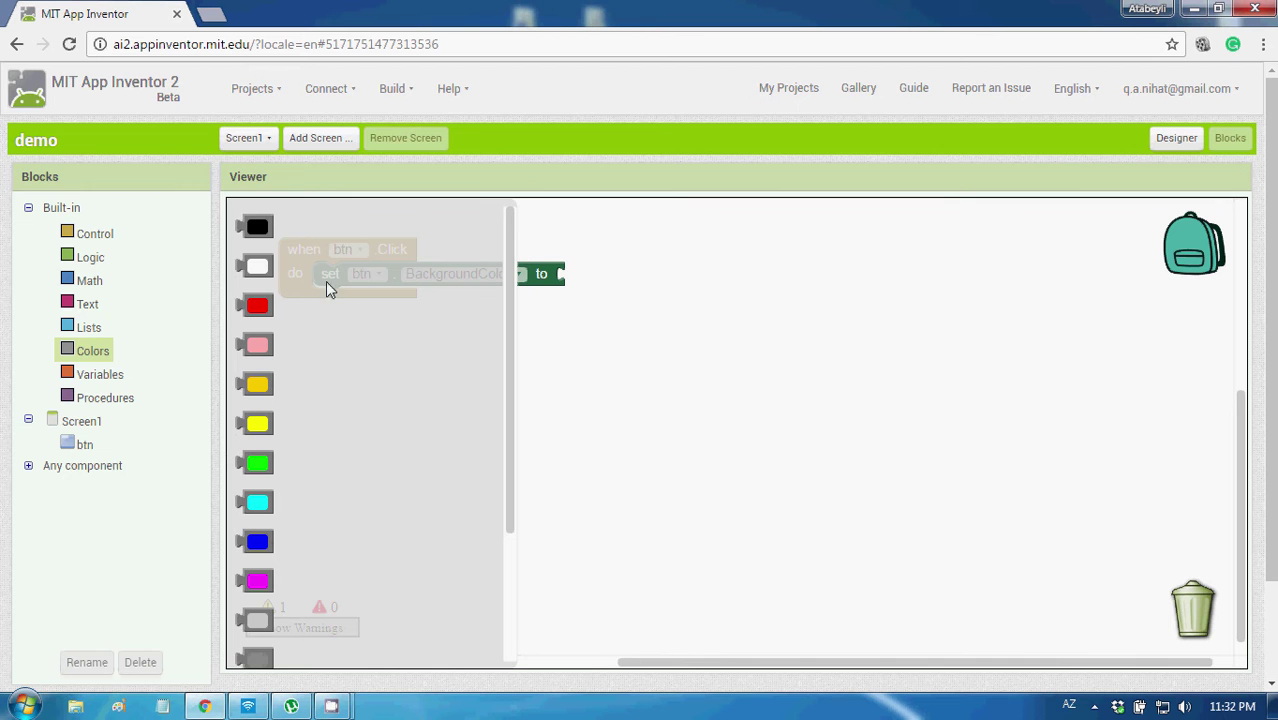
drag(256, 305, 585, 274)
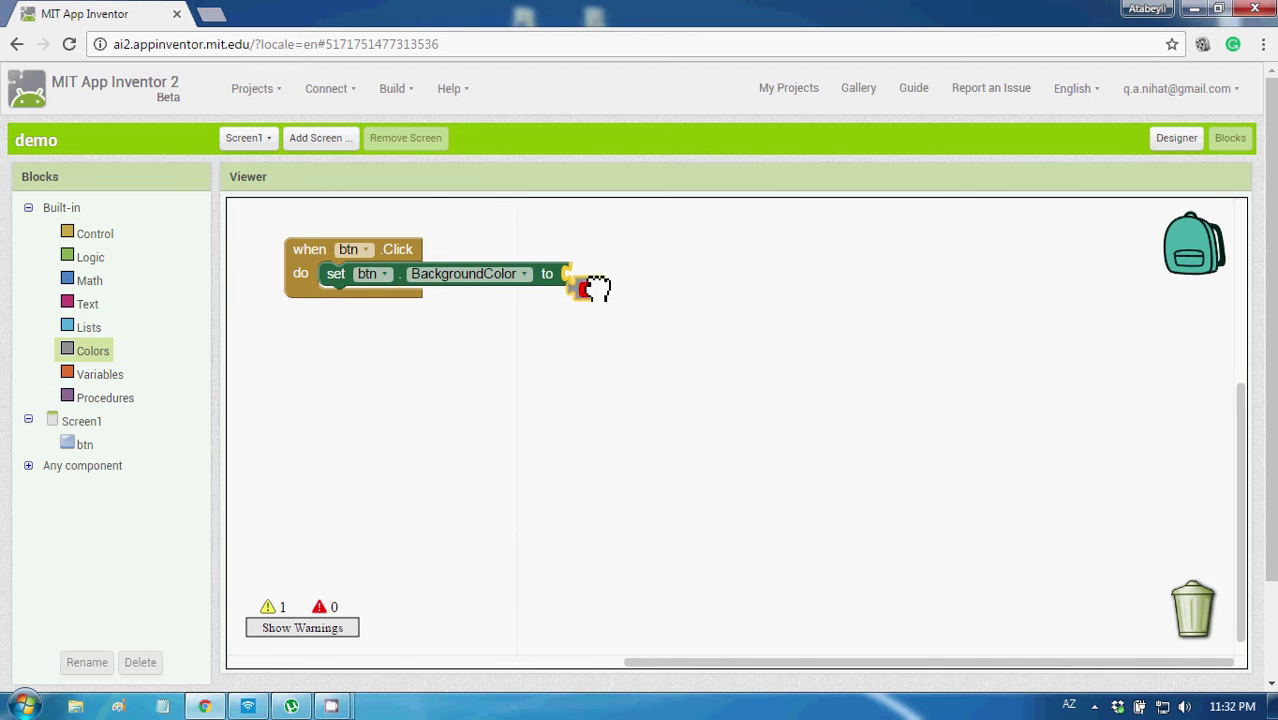
click(574, 351)
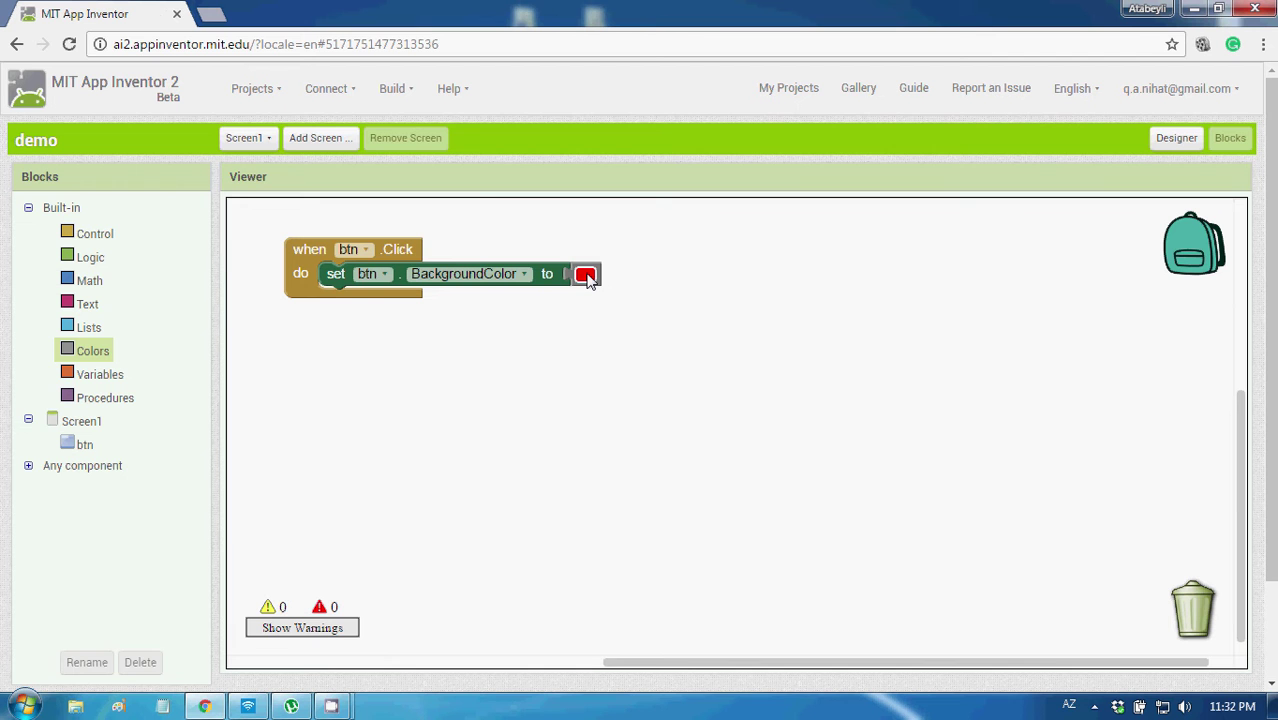
click(588, 276)
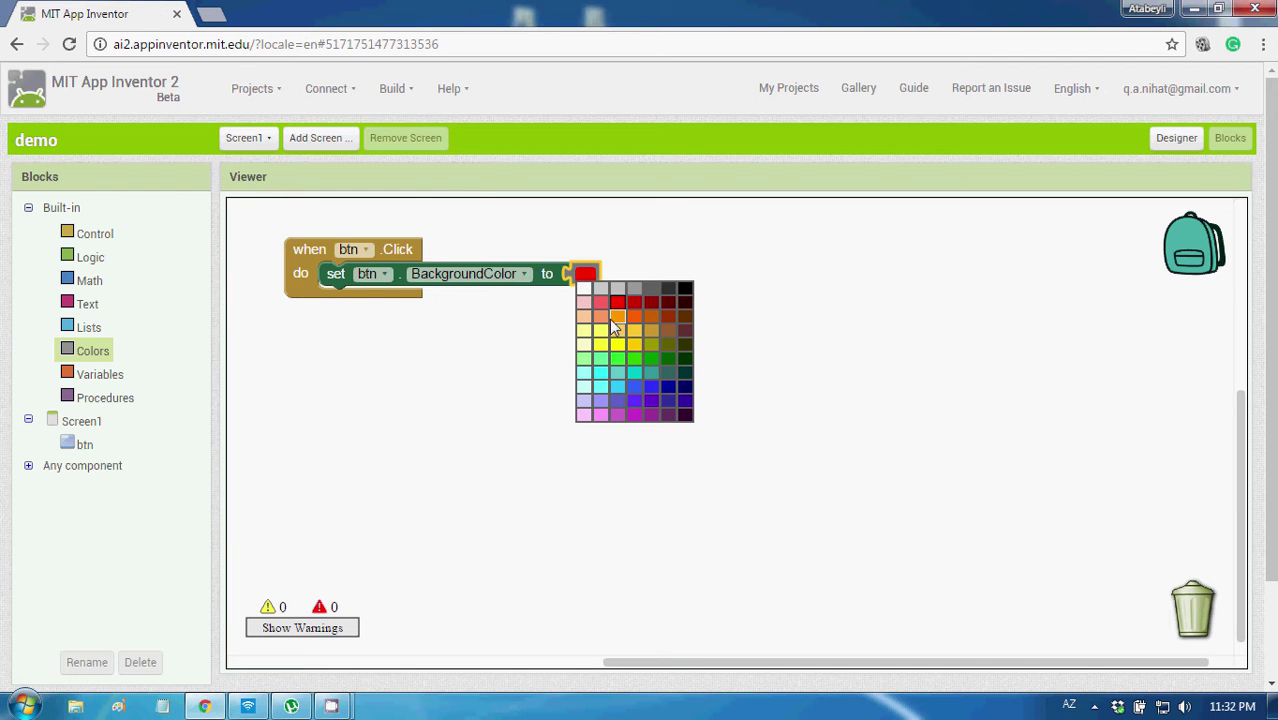
click(618, 382)
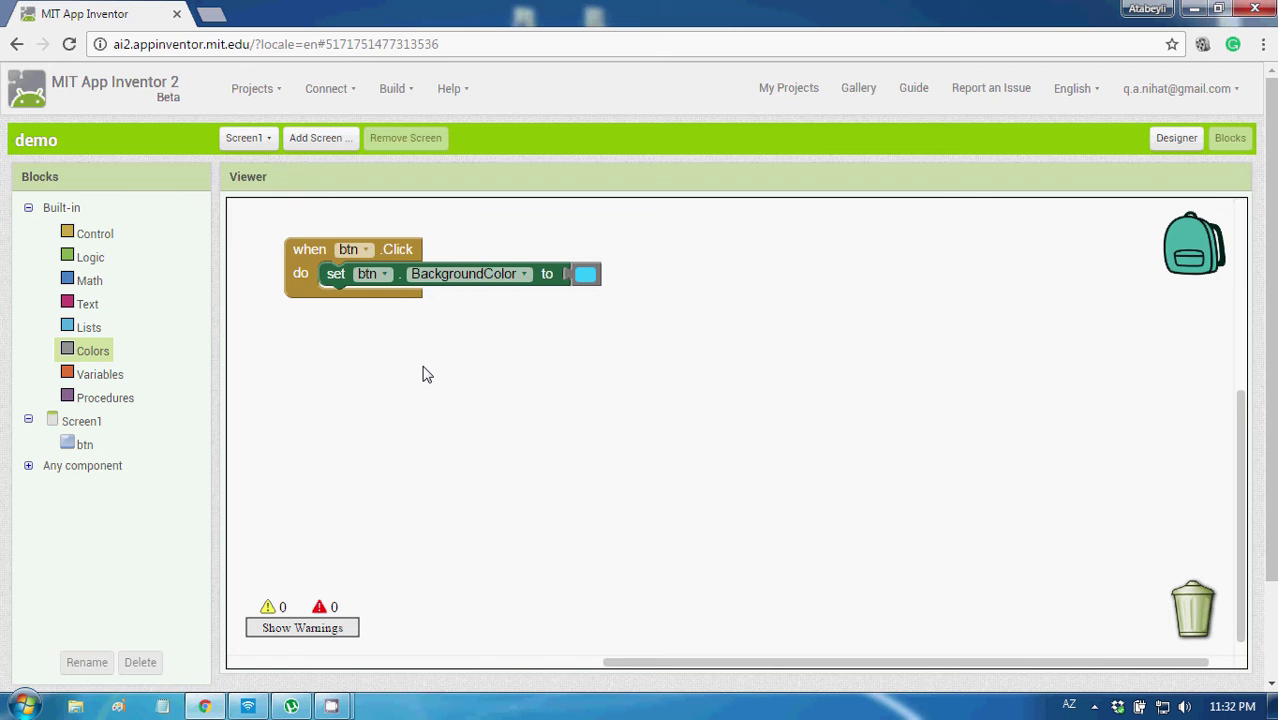
drag(465, 404, 436, 387)
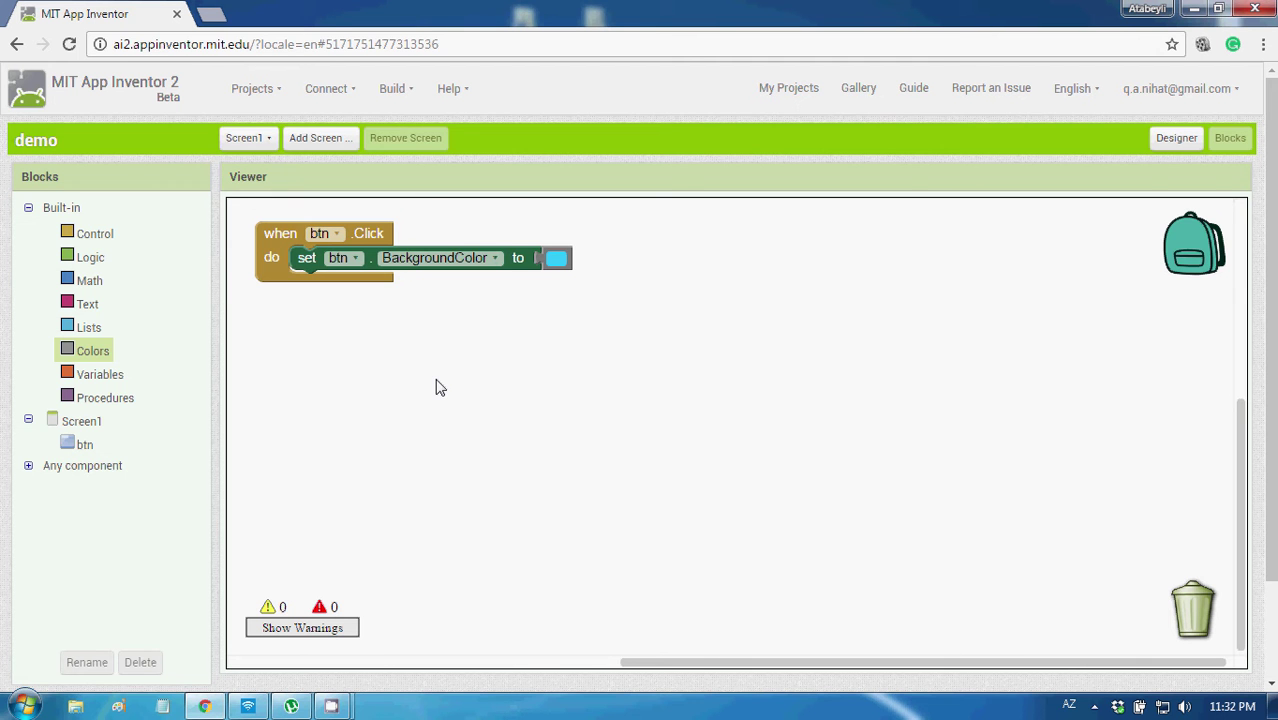
click(84, 444)
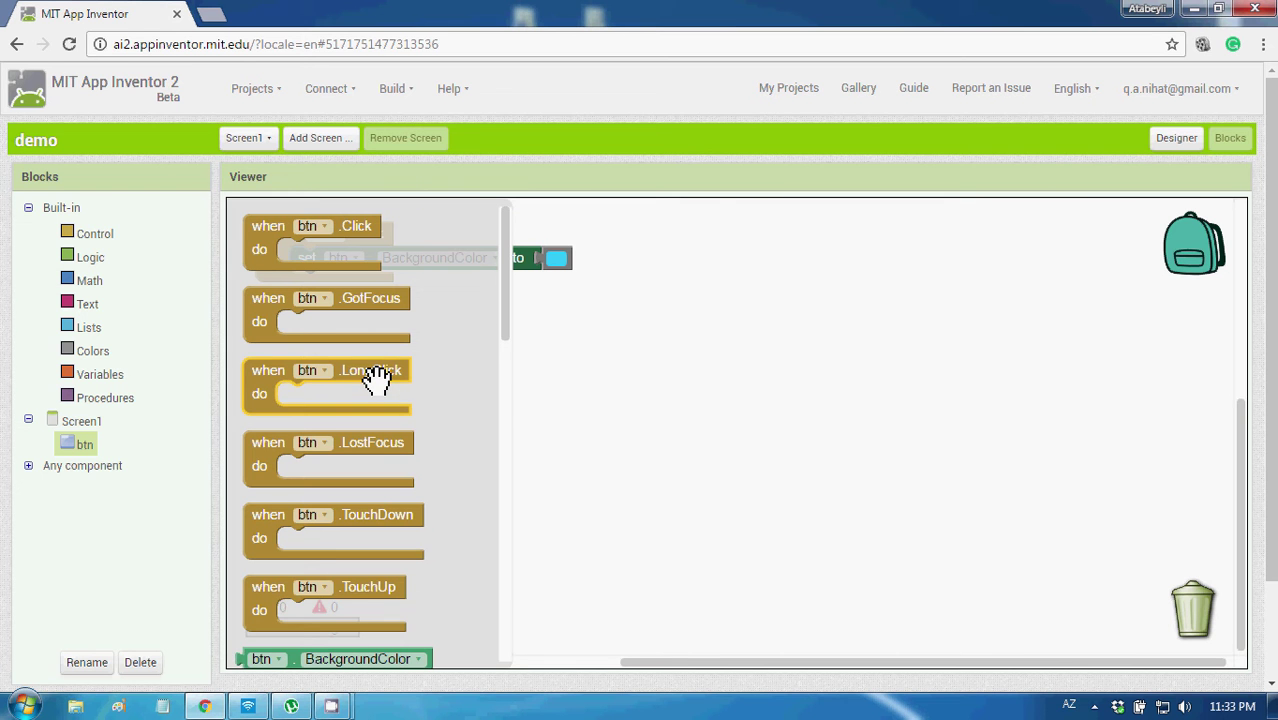
- Place a when btn.LongClick block below the Click handler
drag(375, 378, 392, 318)
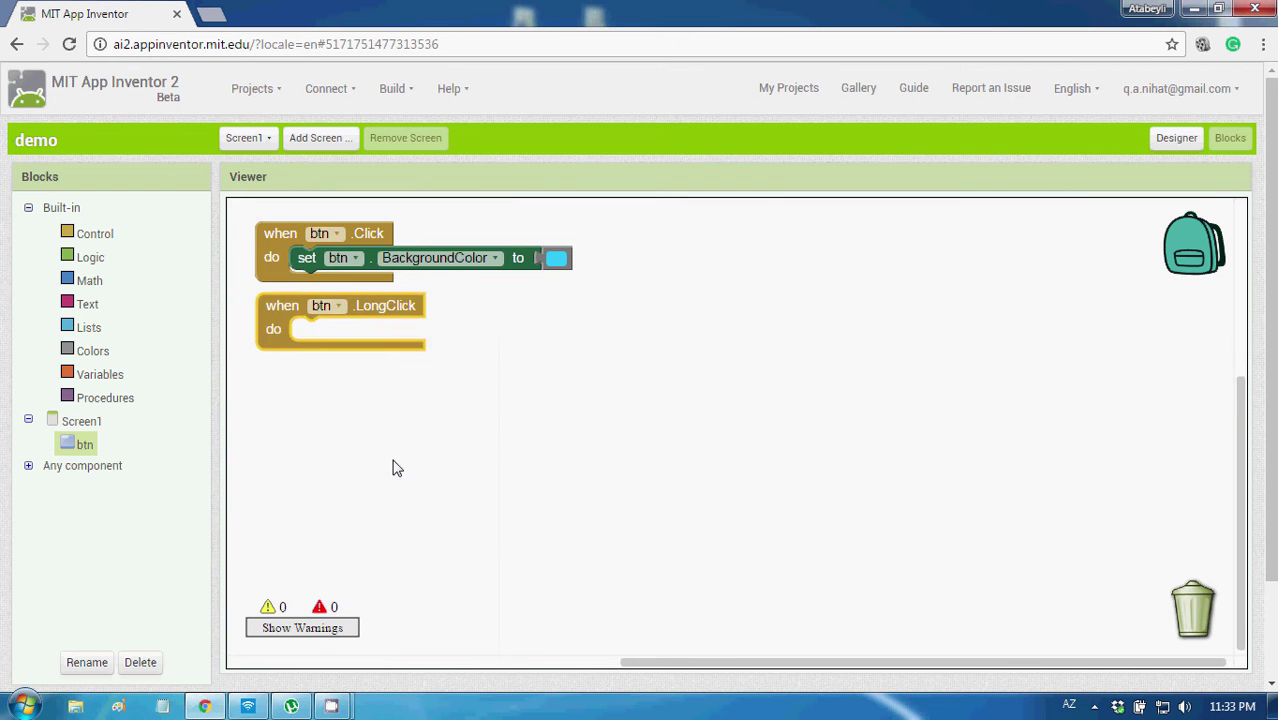
drag(472, 454, 484, 477)
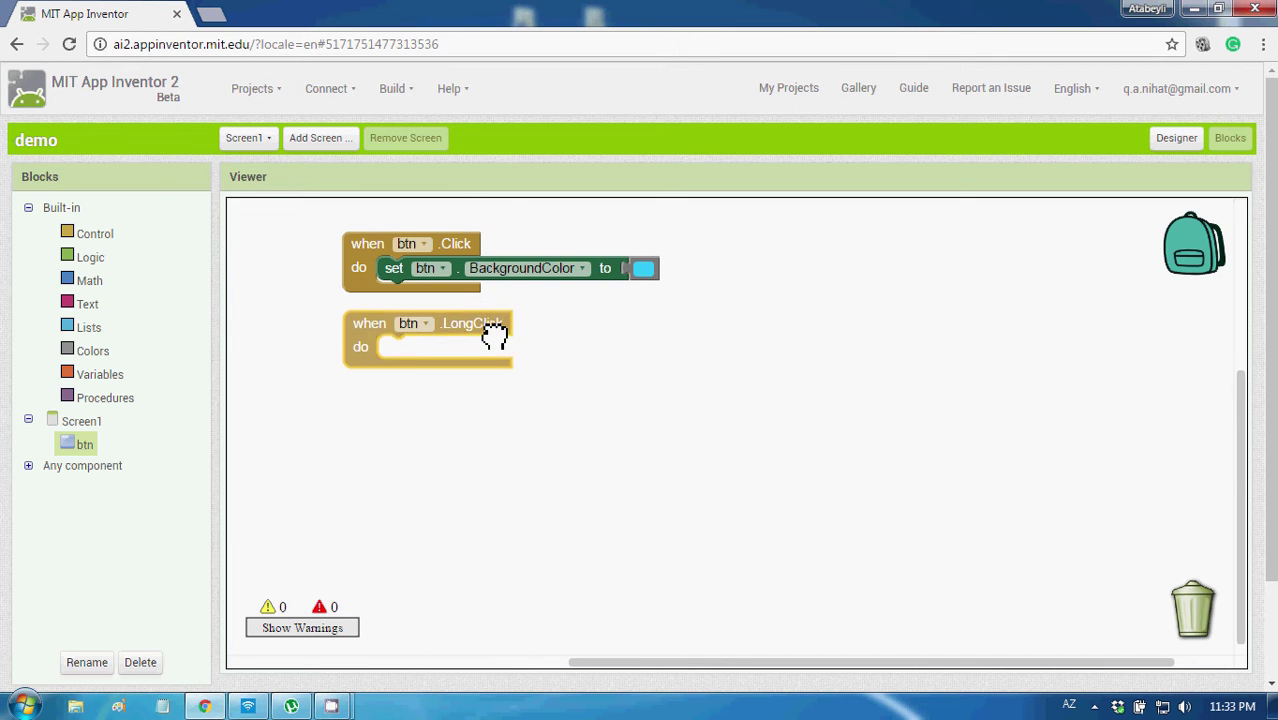
drag(490, 330, 495, 348)
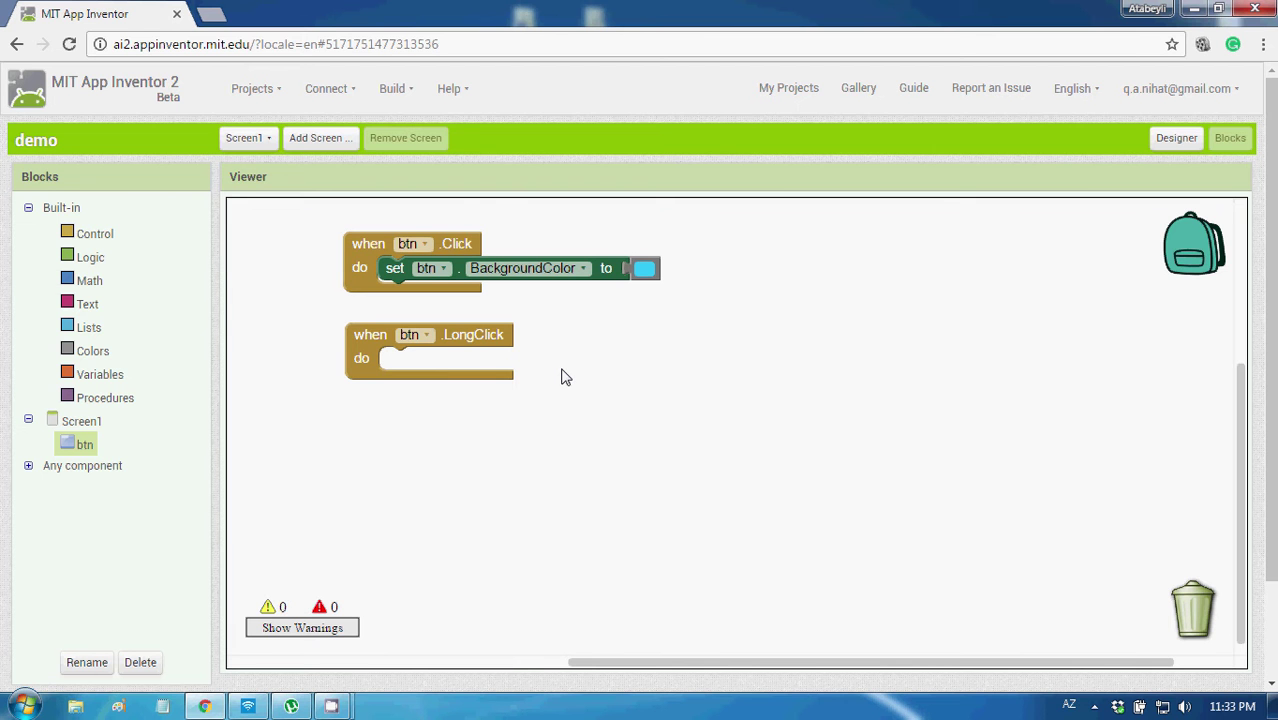
- Duplicate the BackgroundColor setter into LongClick and set its color to red
right_click(398, 280)
click(449, 292)
drag(425, 308, 410, 362)
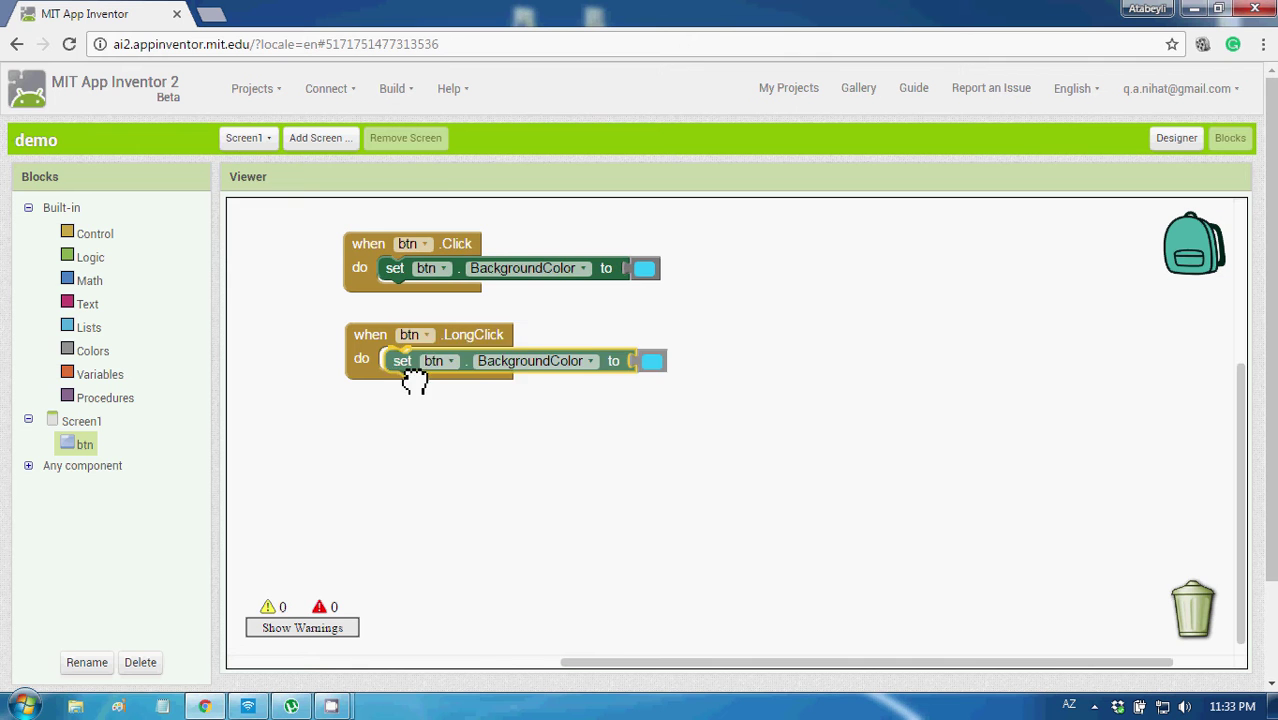
click(426, 471)
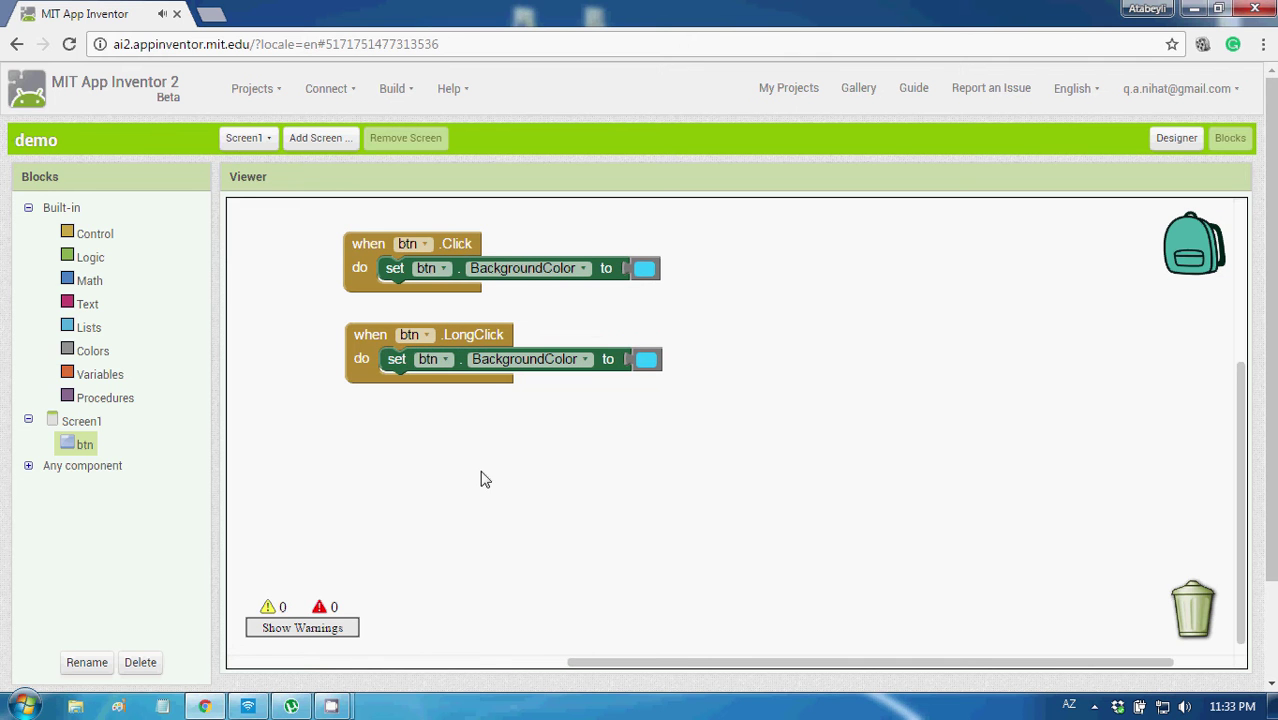
click(646, 360)
click(678, 390)
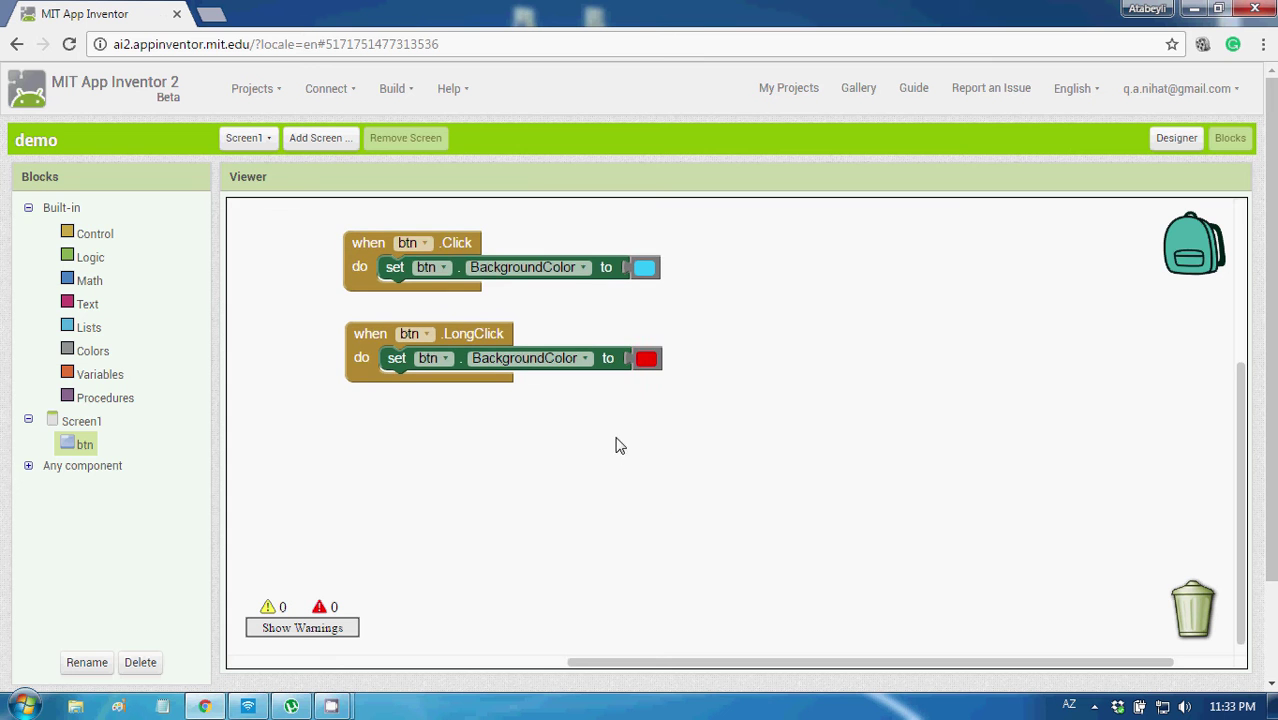
drag(620, 445, 477, 461)
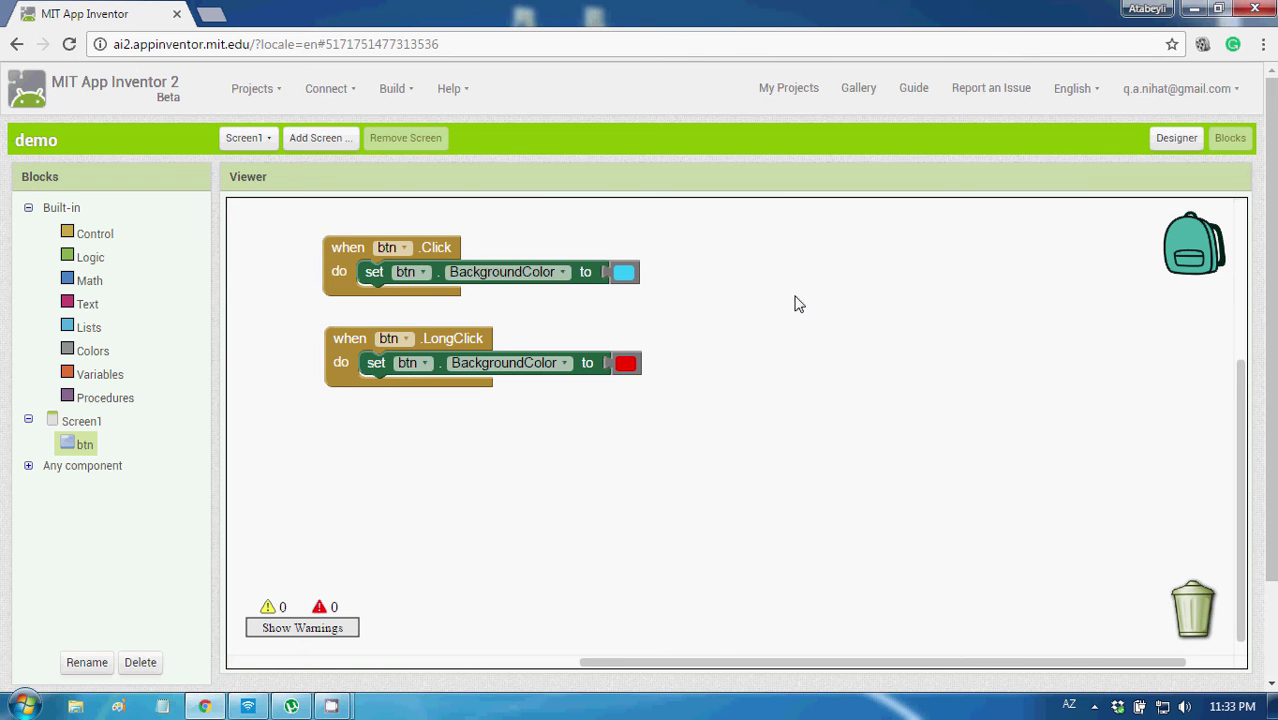
drag(734, 407, 660, 380)
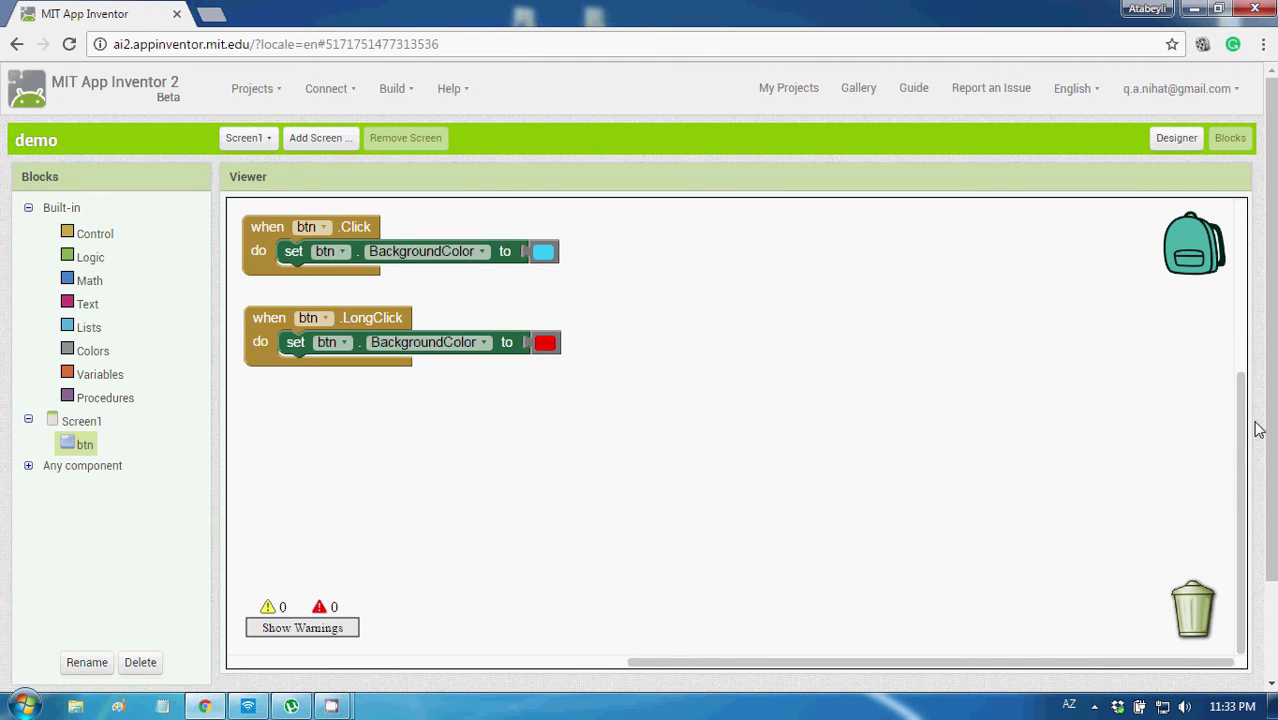
drag(1240, 440, 1250, 396)
drag(982, 525, 881, 470)
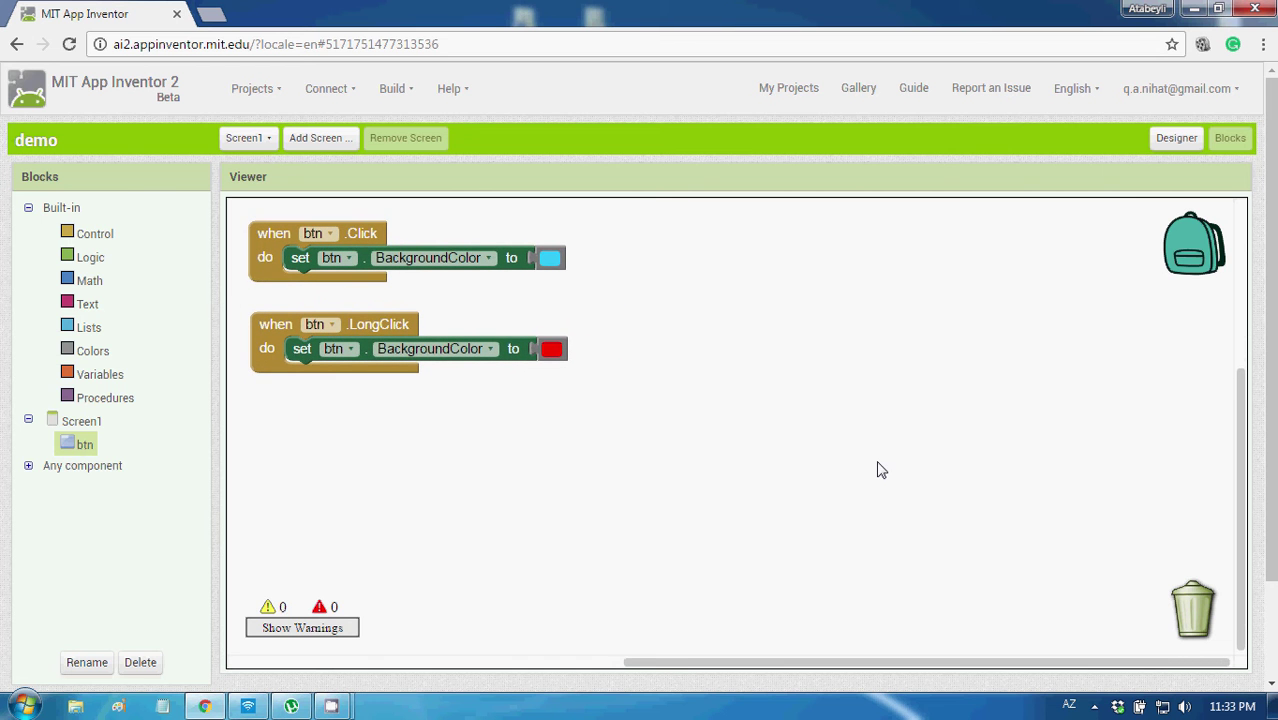
drag(560, 462, 567, 466)
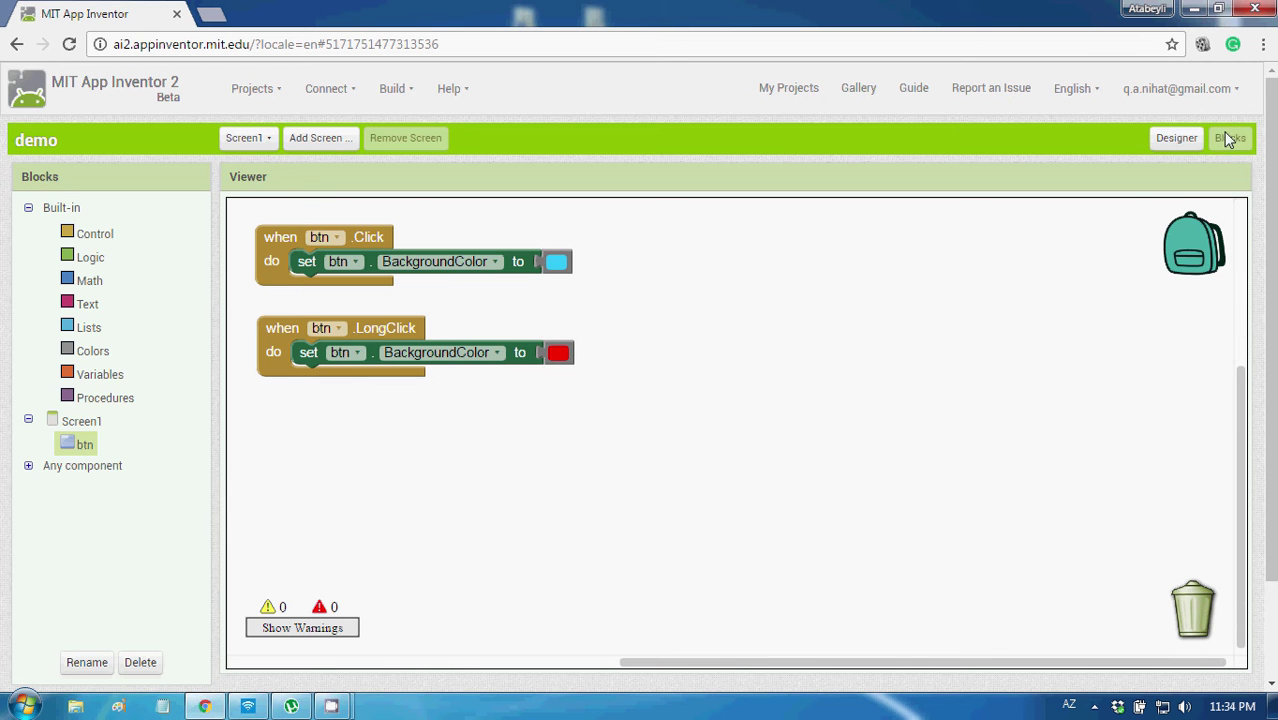
- From the Designer view, build the demo app as an .apk with a QR code download
click(1176, 138)
click(392, 88)
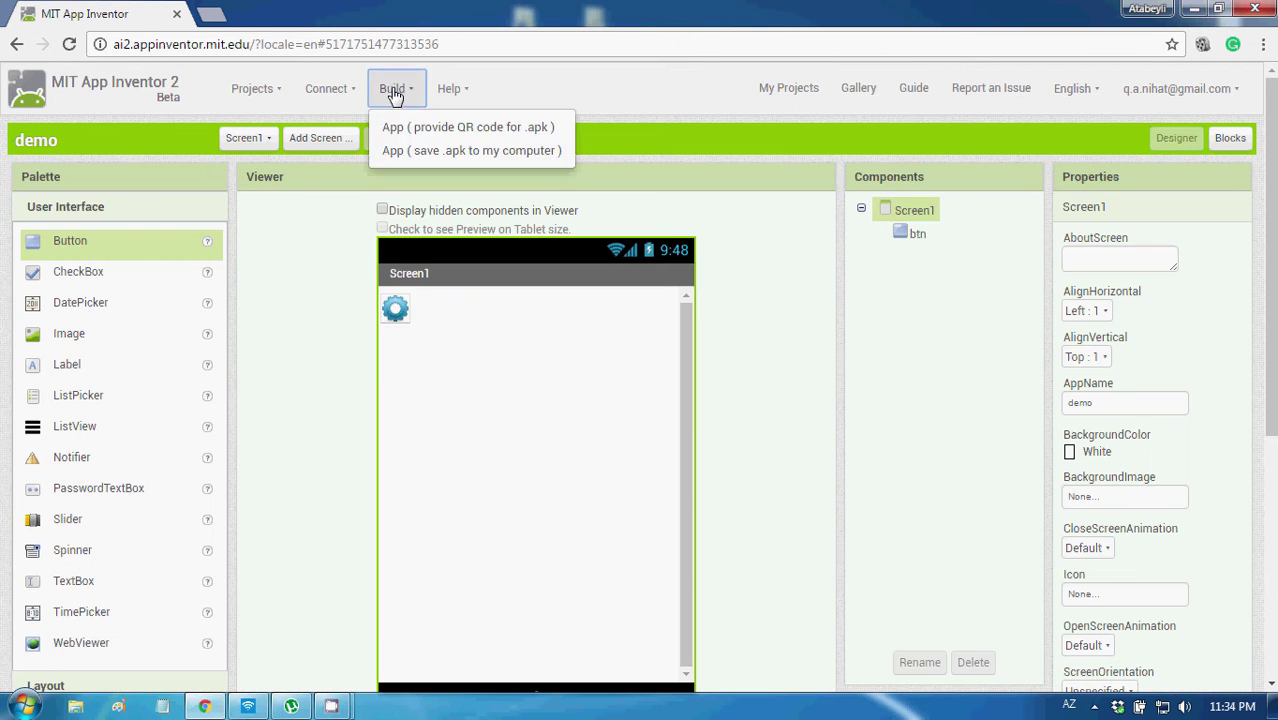
click(422, 128)
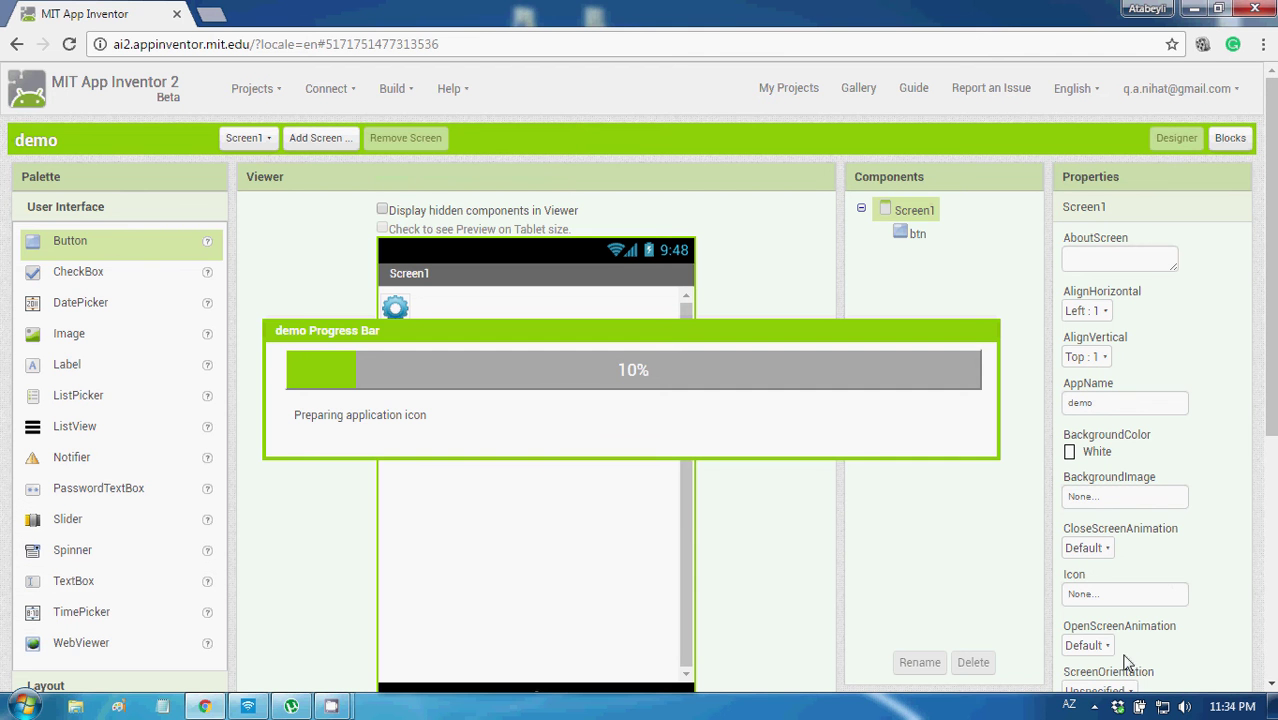
click(1095, 707)
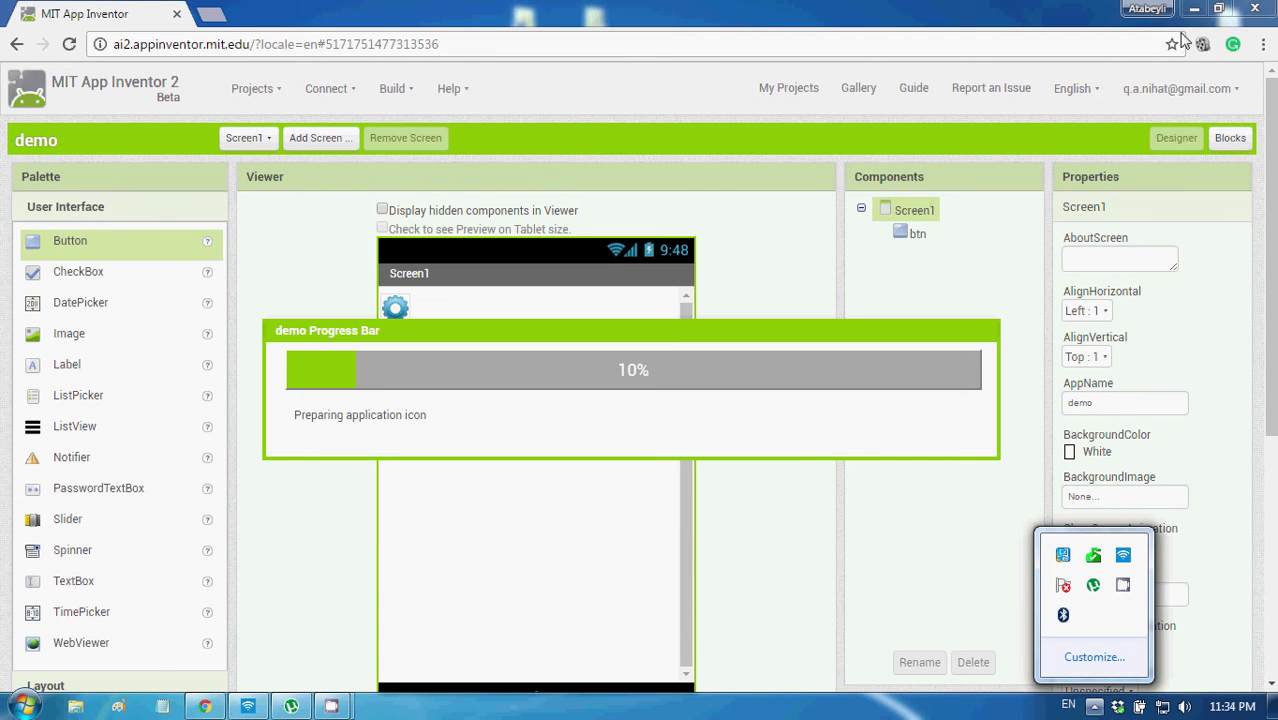